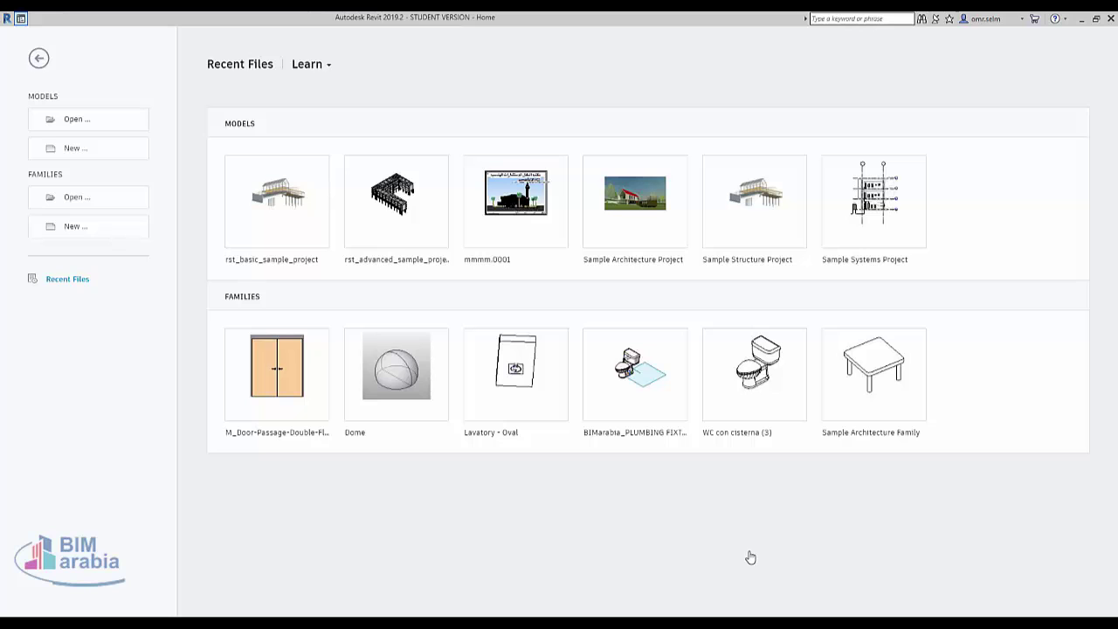
Leave the Home start page for the empty Revit workspace with the ribbon
left_click(9, 21)
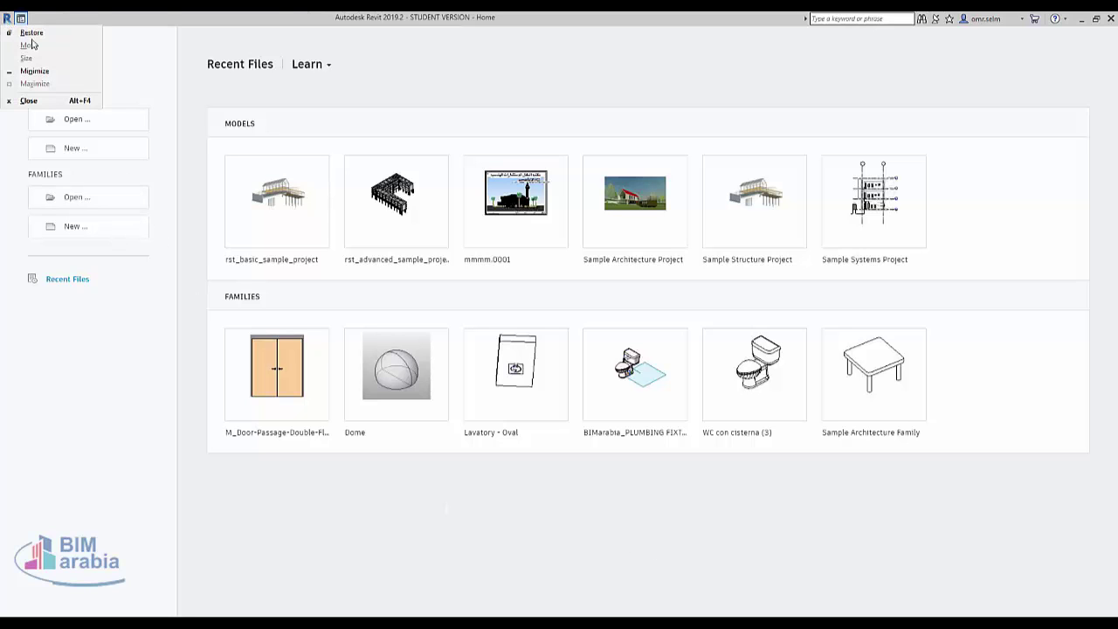
left_click(32, 33)
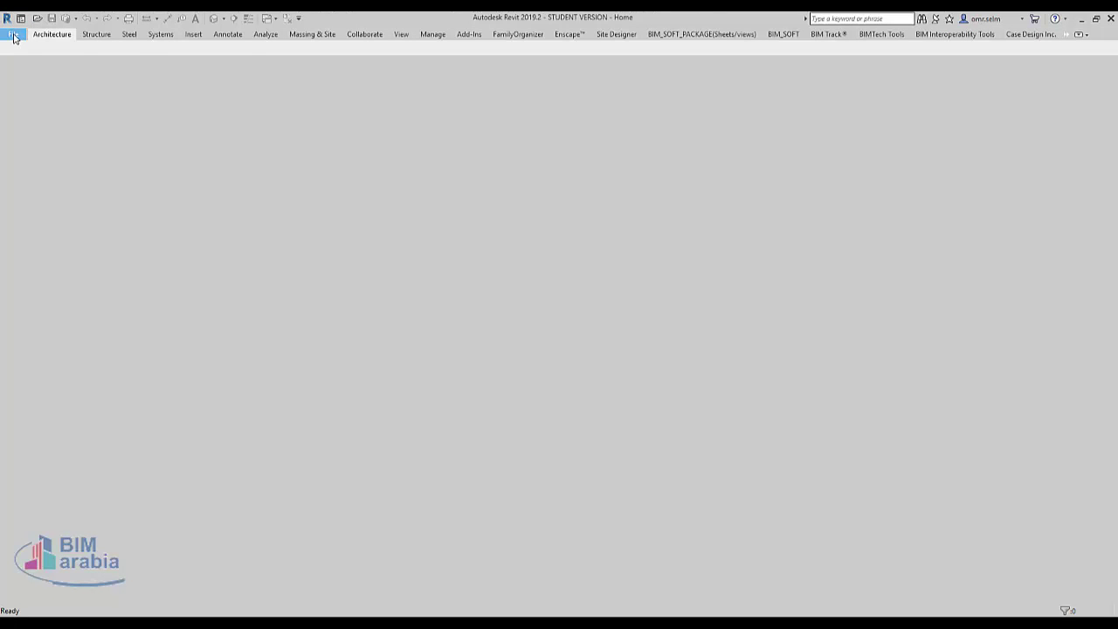
Open Revit's Options dialog from the File menu, showing the General settings
left_click(13, 34)
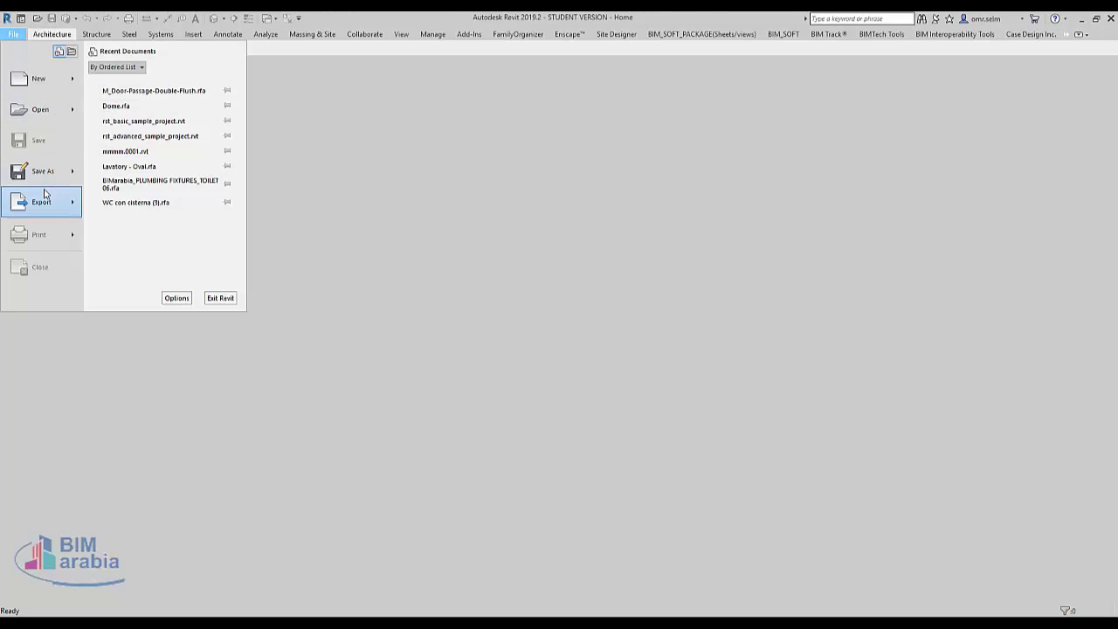
left_click(177, 298)
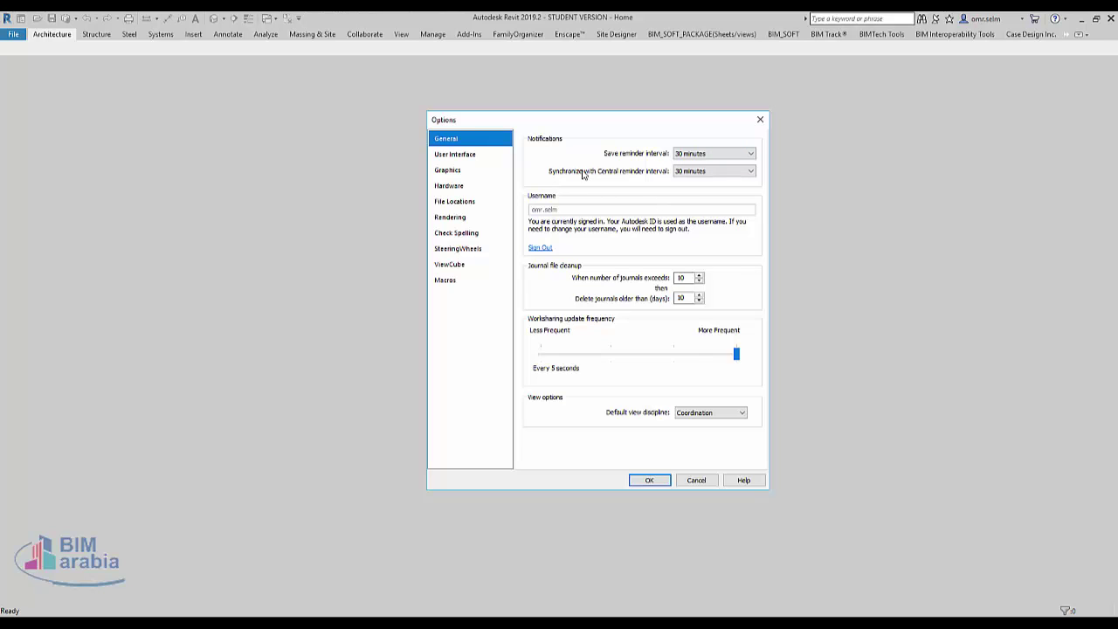
left_click(716, 155)
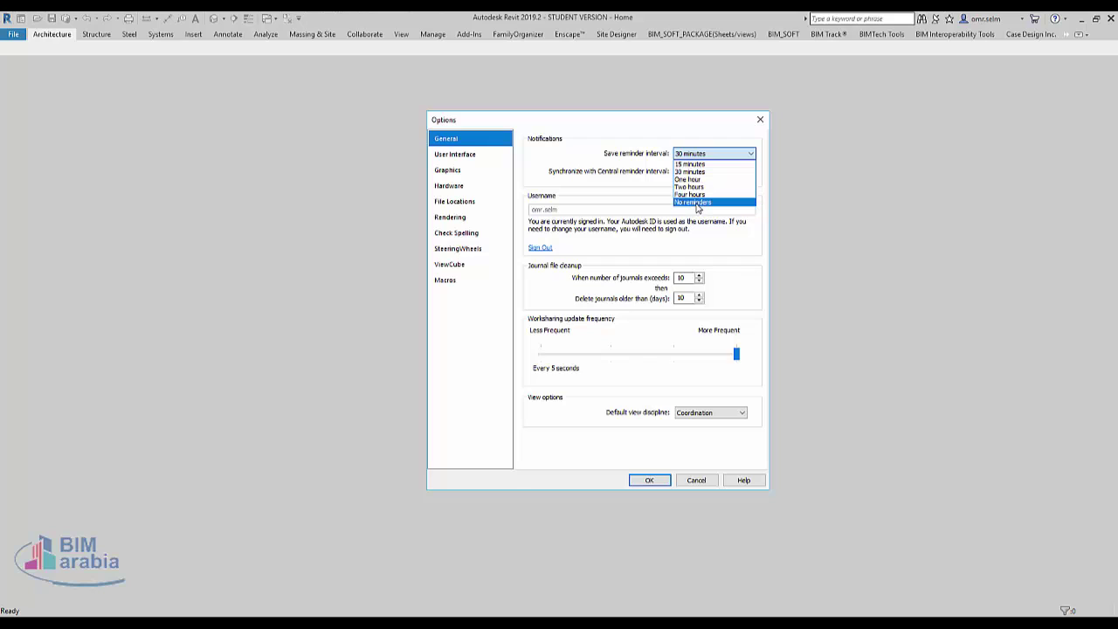
left_click(616, 132)
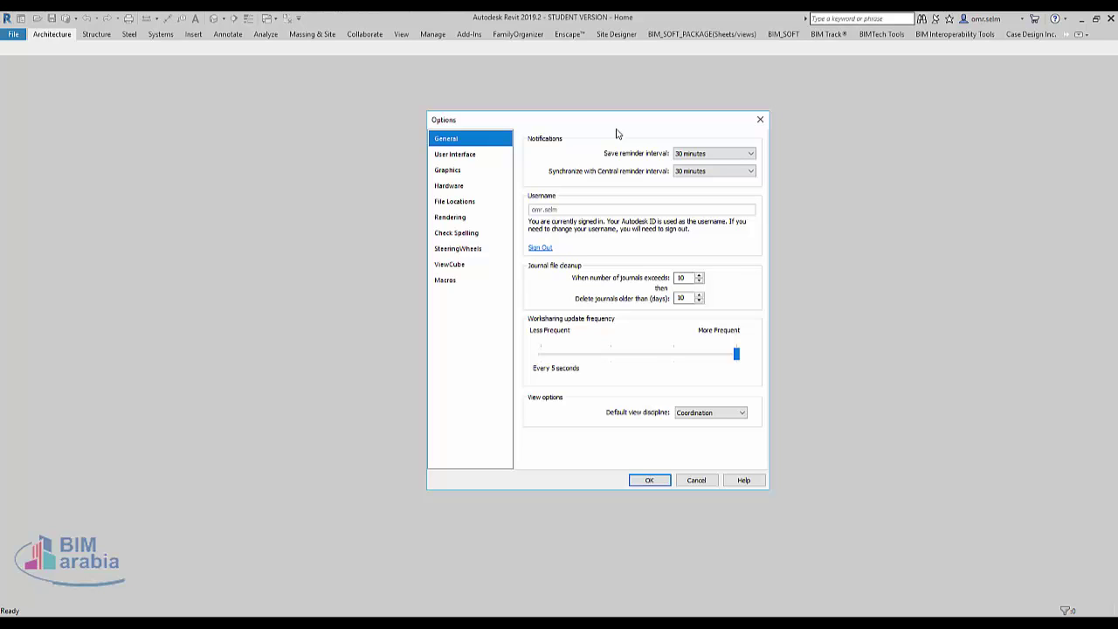
left_click(738, 158)
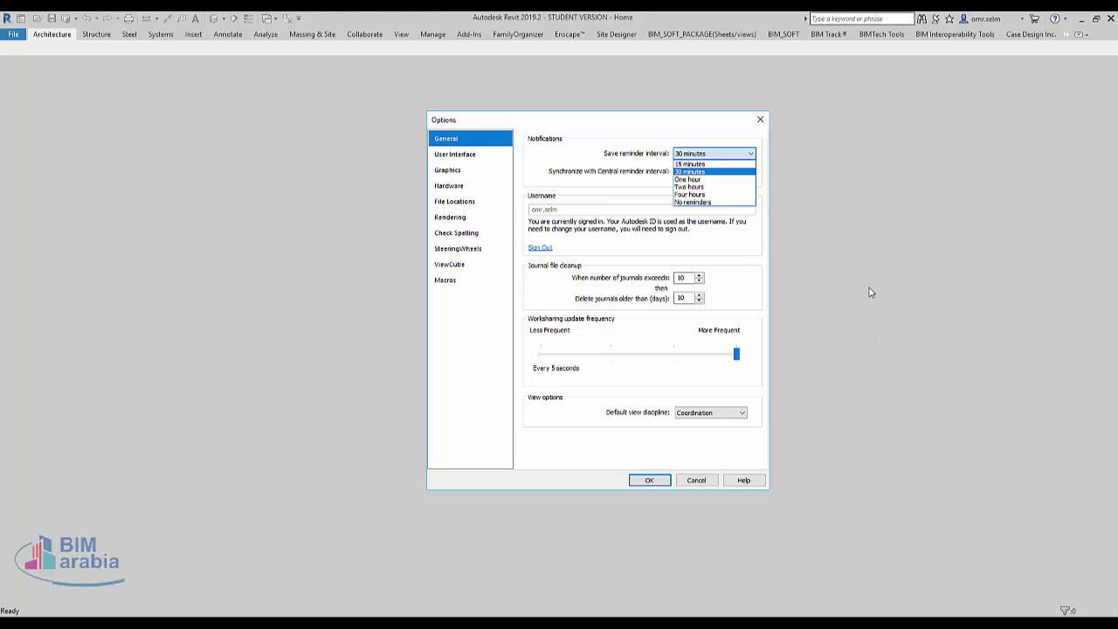
left_click(578, 121)
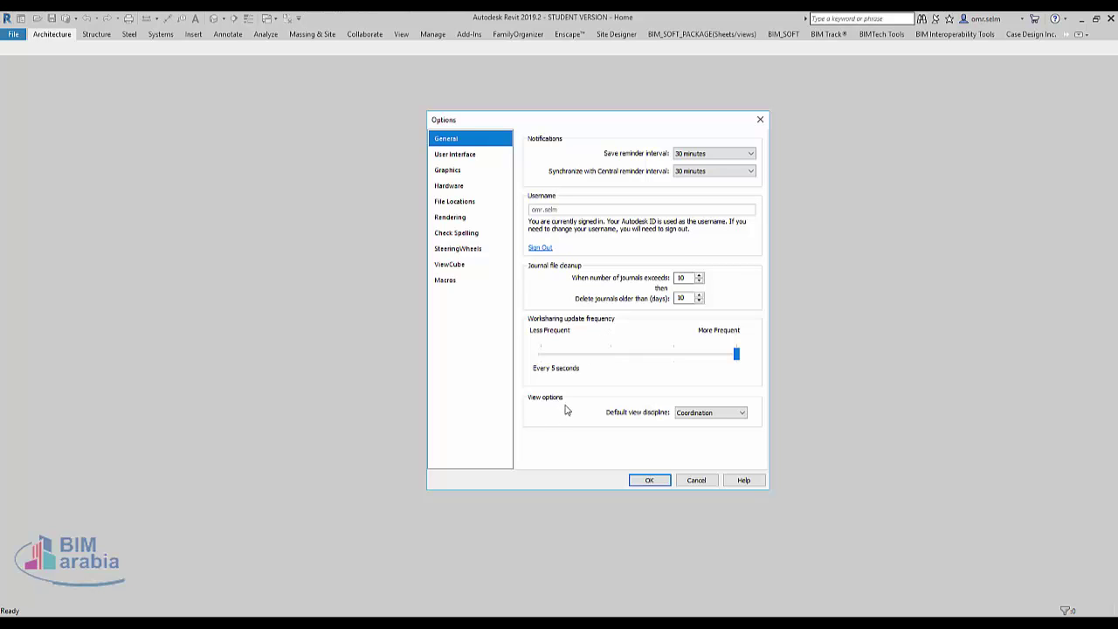
Close Options with OK and create a new project from the Construction Template
left_click(653, 482)
left_click(14, 37)
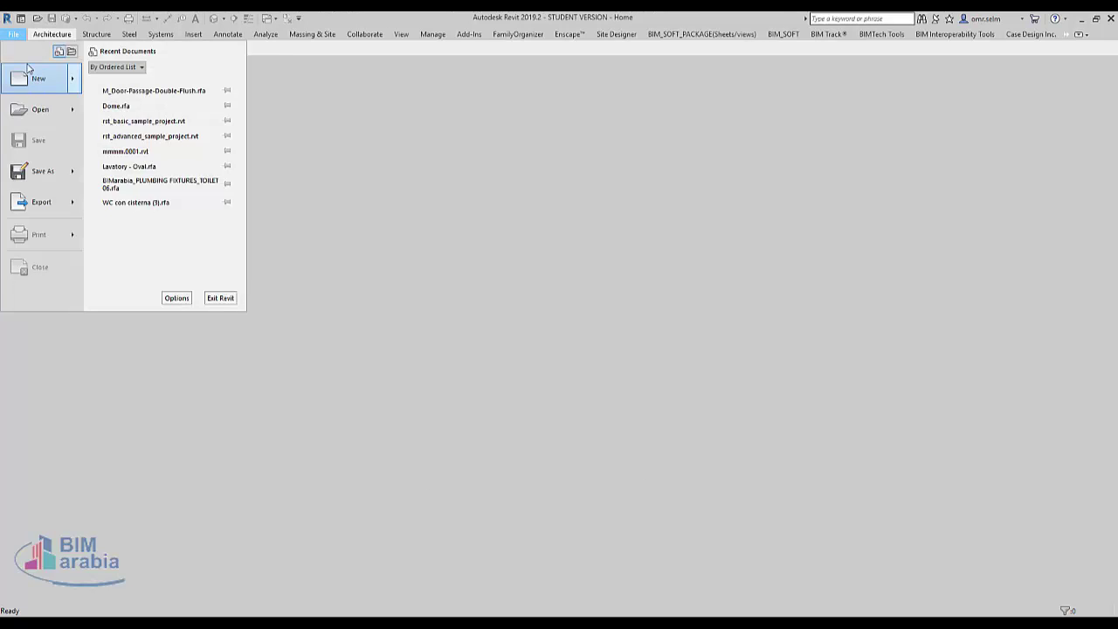
mouse_move(38, 78)
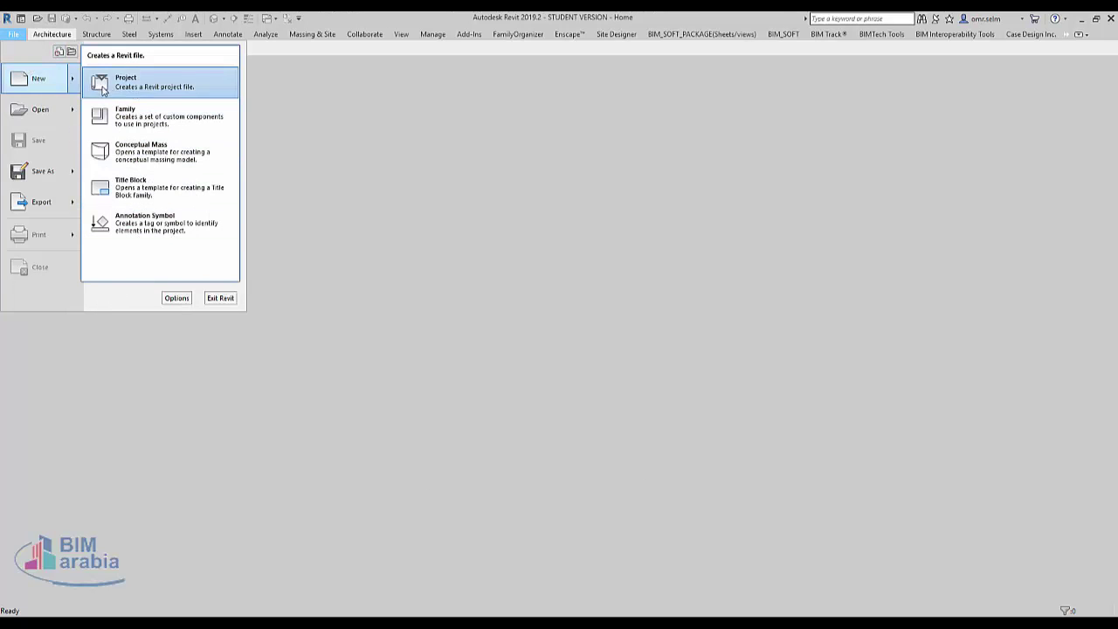
left_click(103, 87)
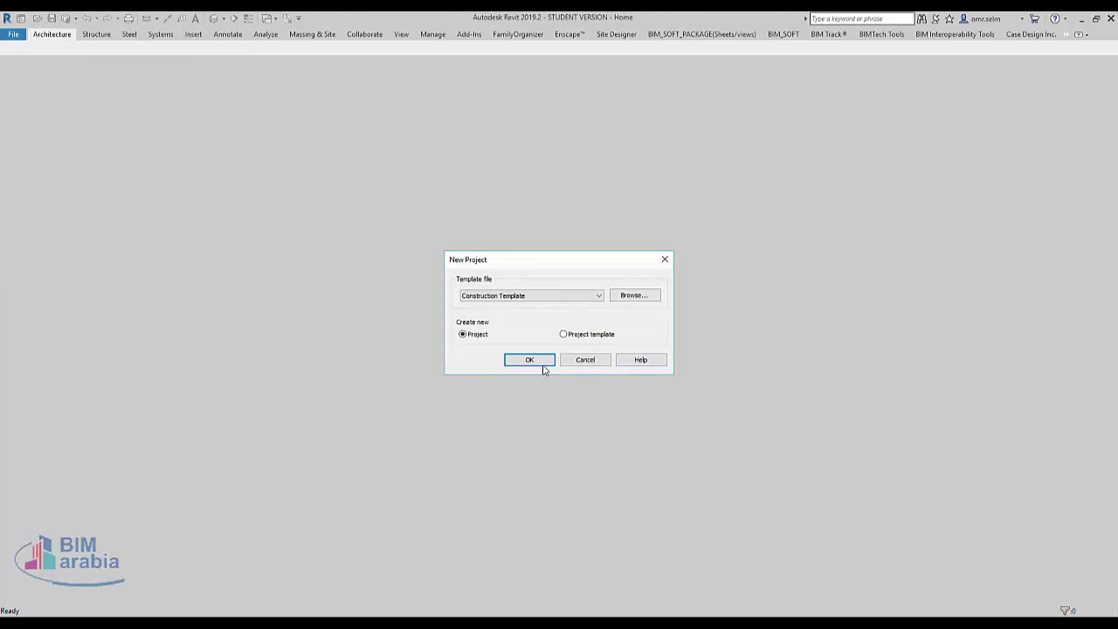
left_click(543, 367)
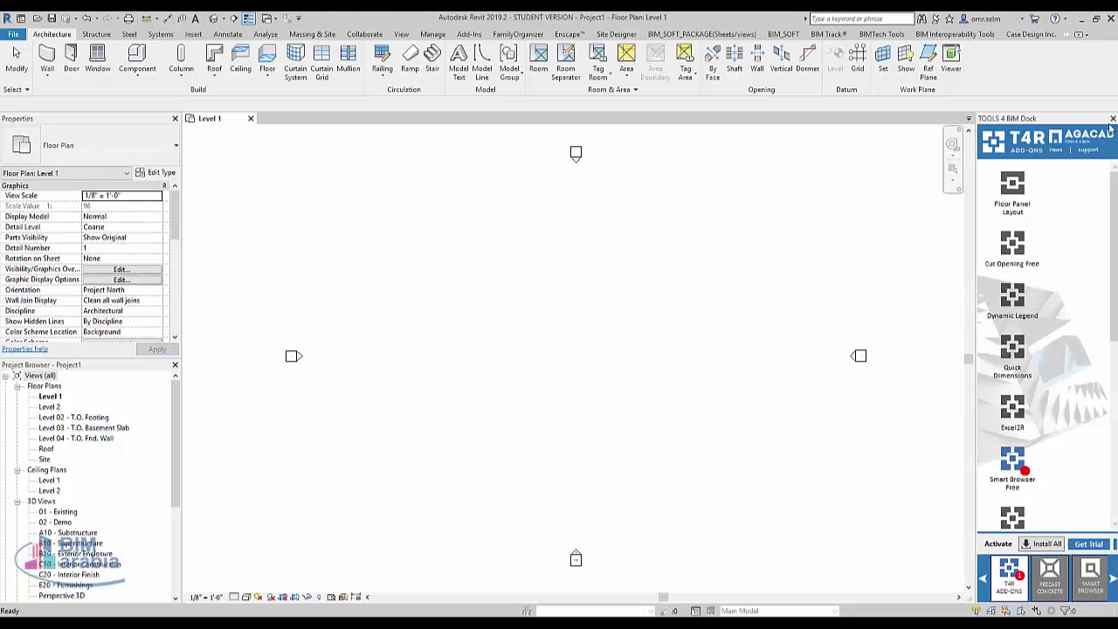
Hide the TOOLS 4 BIM panel, select the Level 1 plan and review its Discipline options
left_click(1113, 118)
left_click(53, 397)
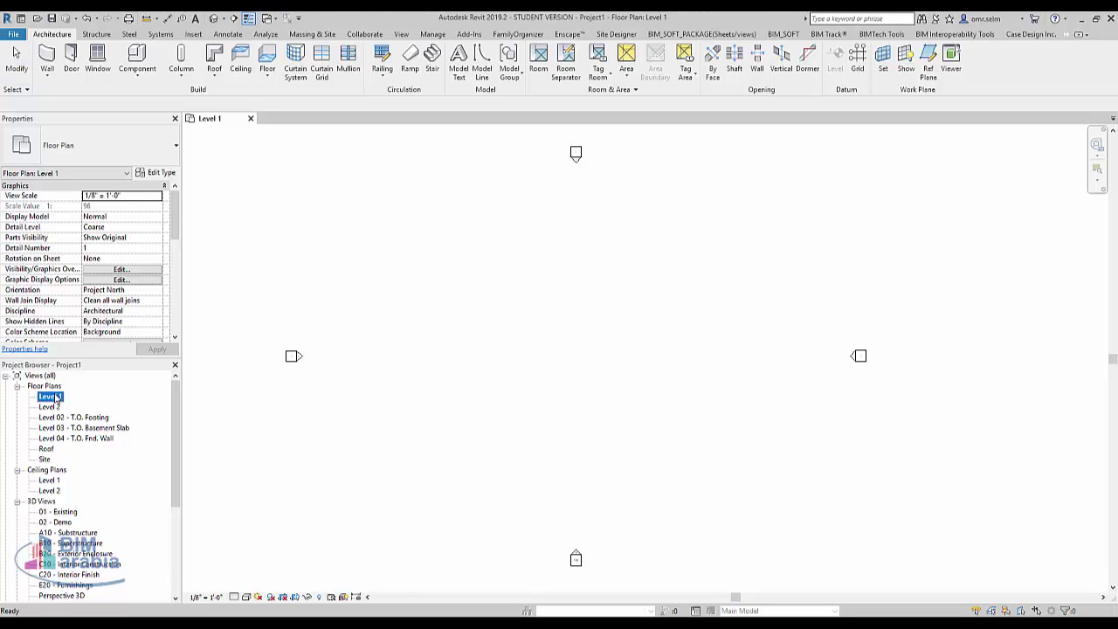
left_click(162, 312)
left_click(162, 312)
left_click(159, 312)
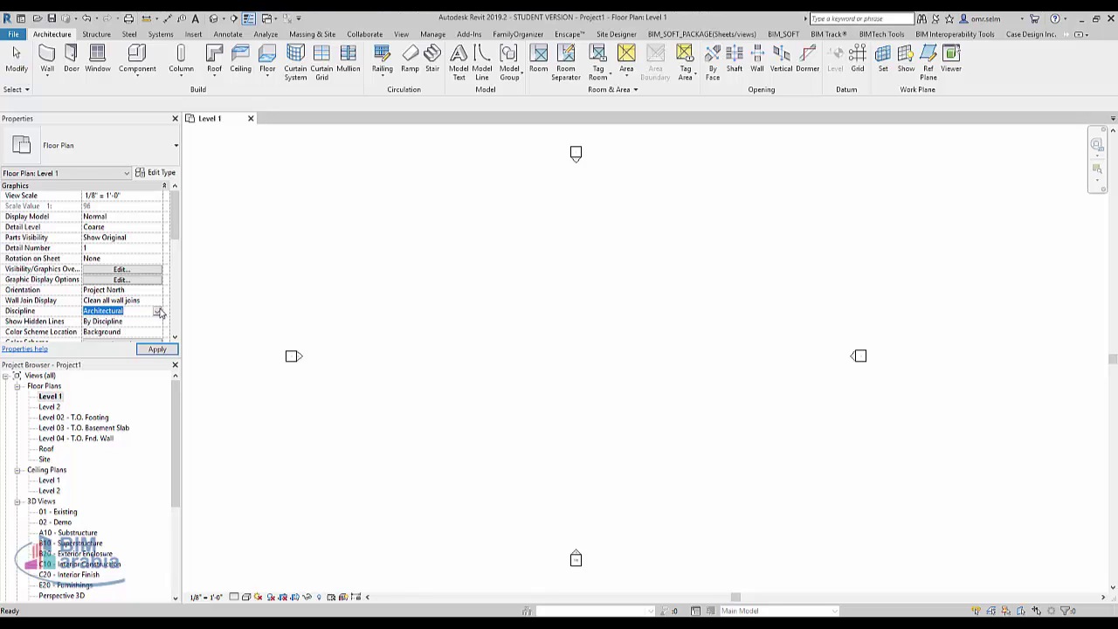
Start a new Floor Plan view for Level 01 - B.O. Footing
left_click(402, 34)
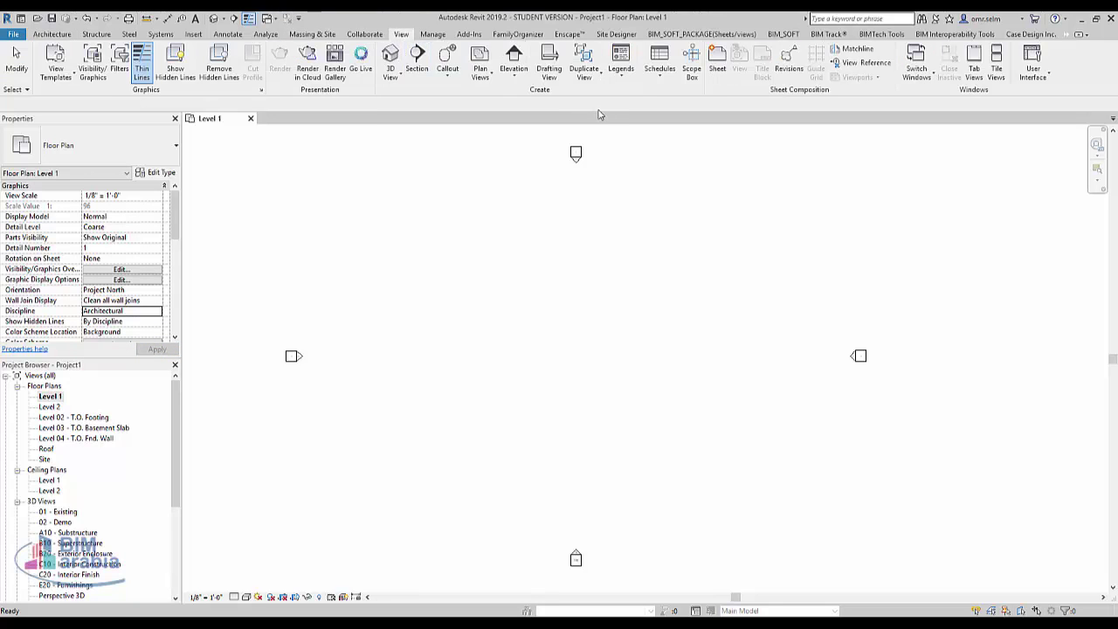
left_click(482, 75)
left_click(502, 96)
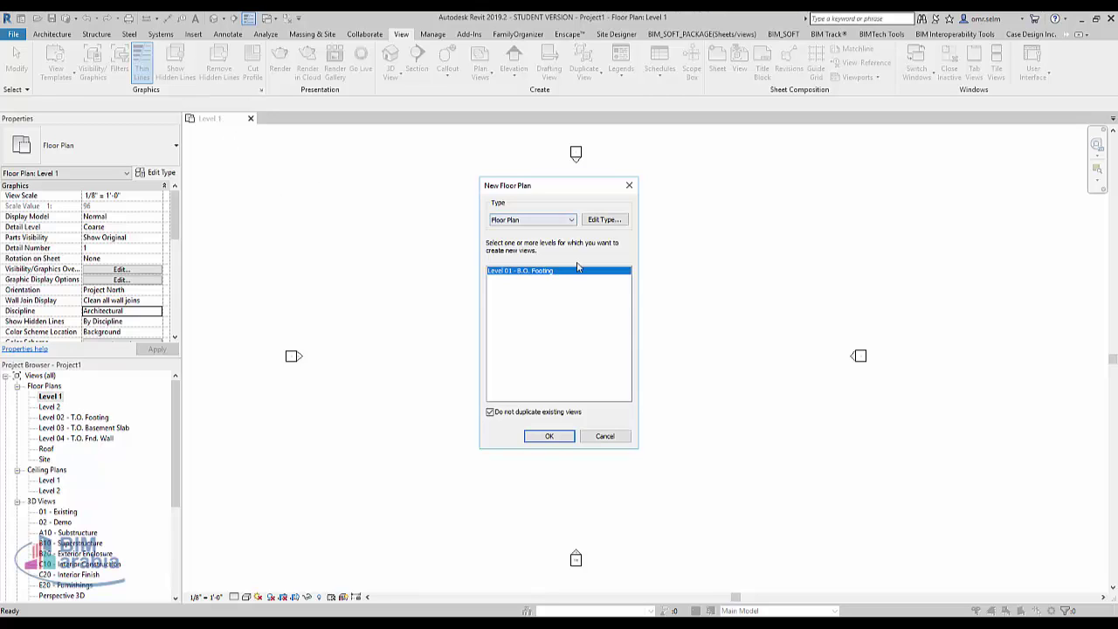
left_click(599, 221)
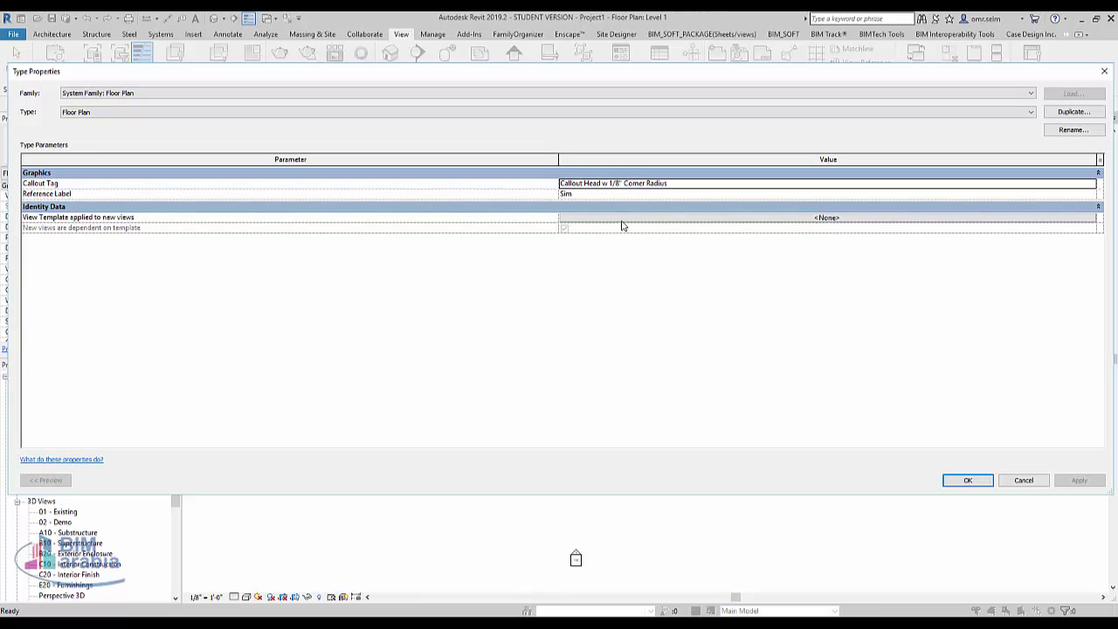
left_click(797, 218)
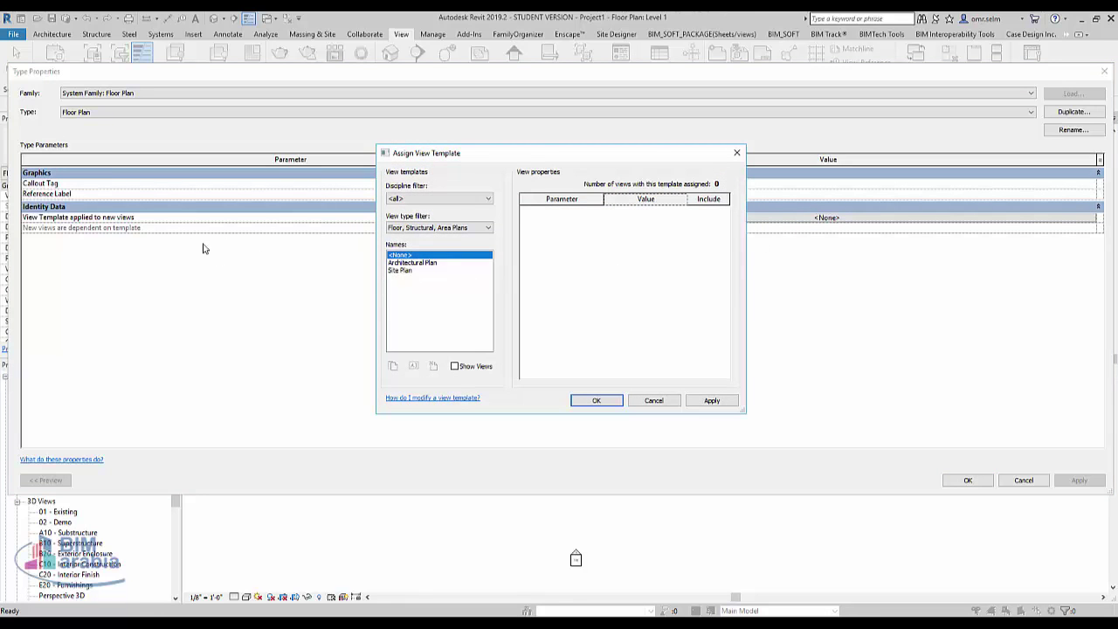
left_click(426, 264)
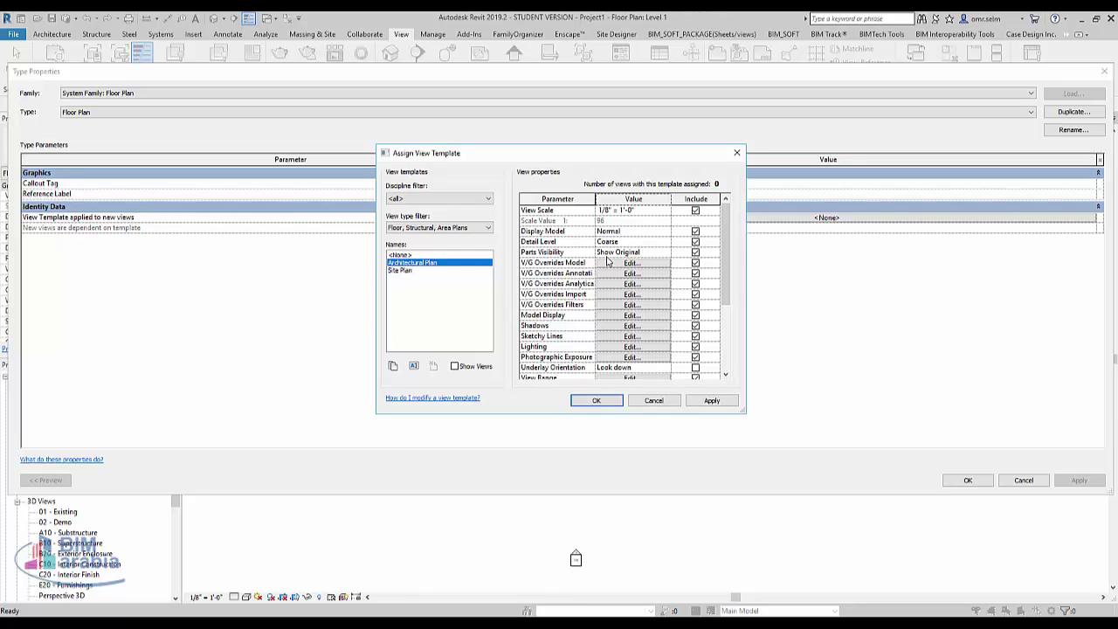
scroll(618, 308, "down", 1)
scroll(618, 308, "down", 1)
scroll(620, 313, "down", 1)
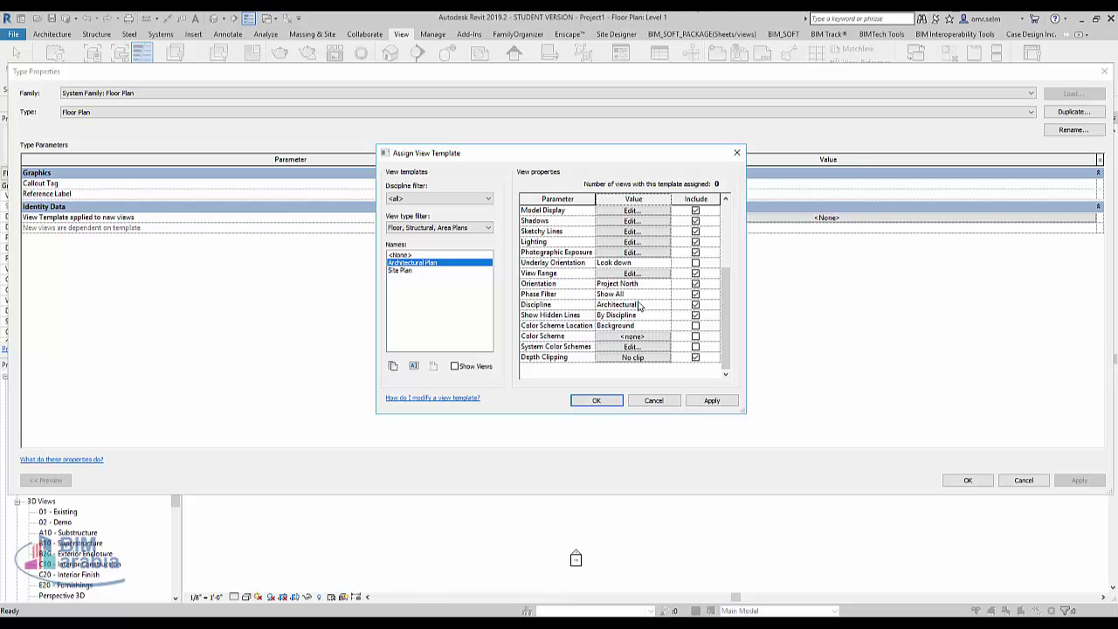
left_click(653, 400)
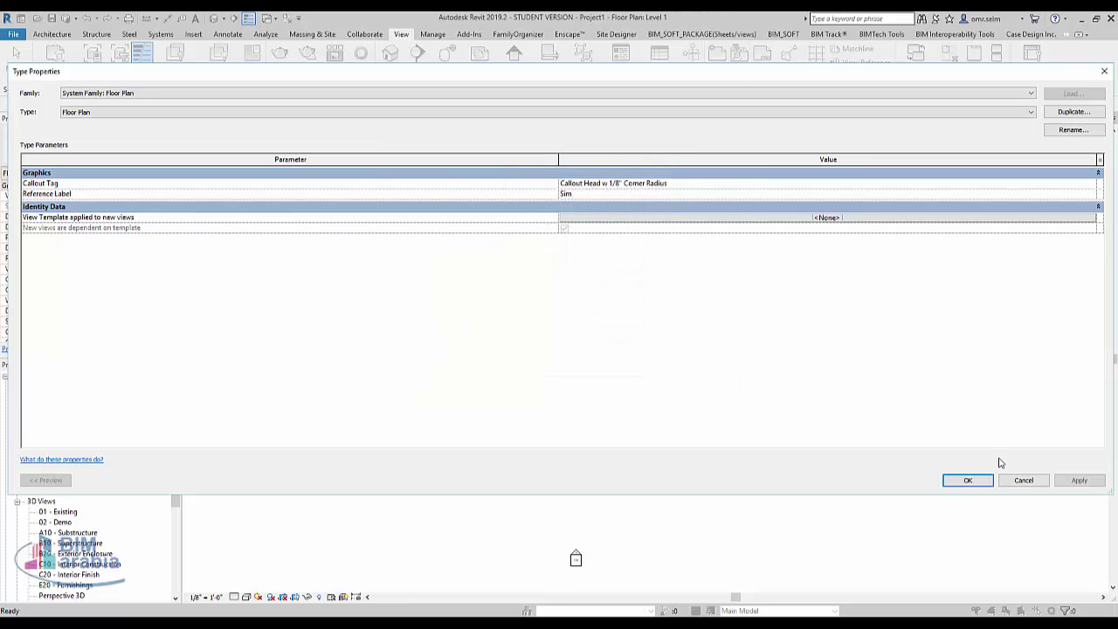
left_click(1014, 487)
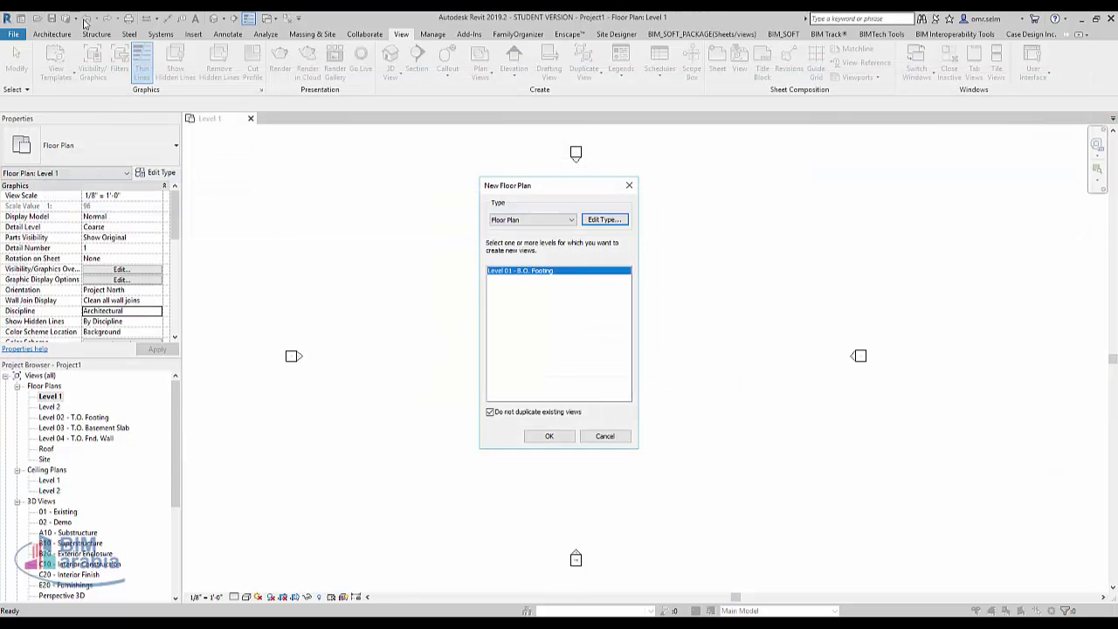
Dismiss the New Floor Plan dialog and open Options on the User Interface settings
left_click(634, 187)
left_click(14, 34)
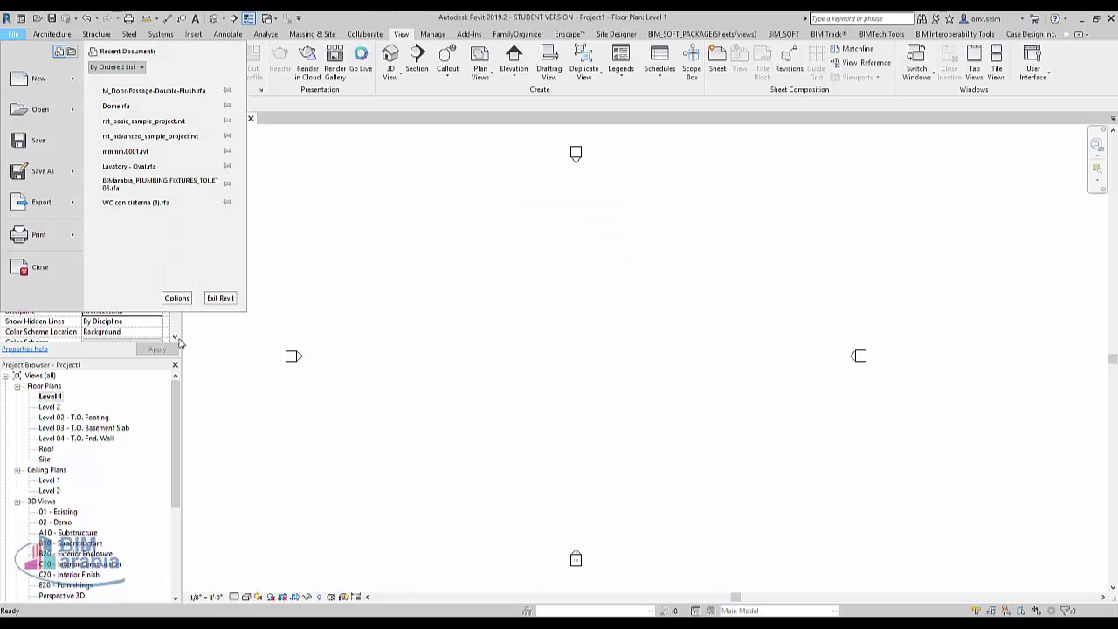
left_click(177, 299)
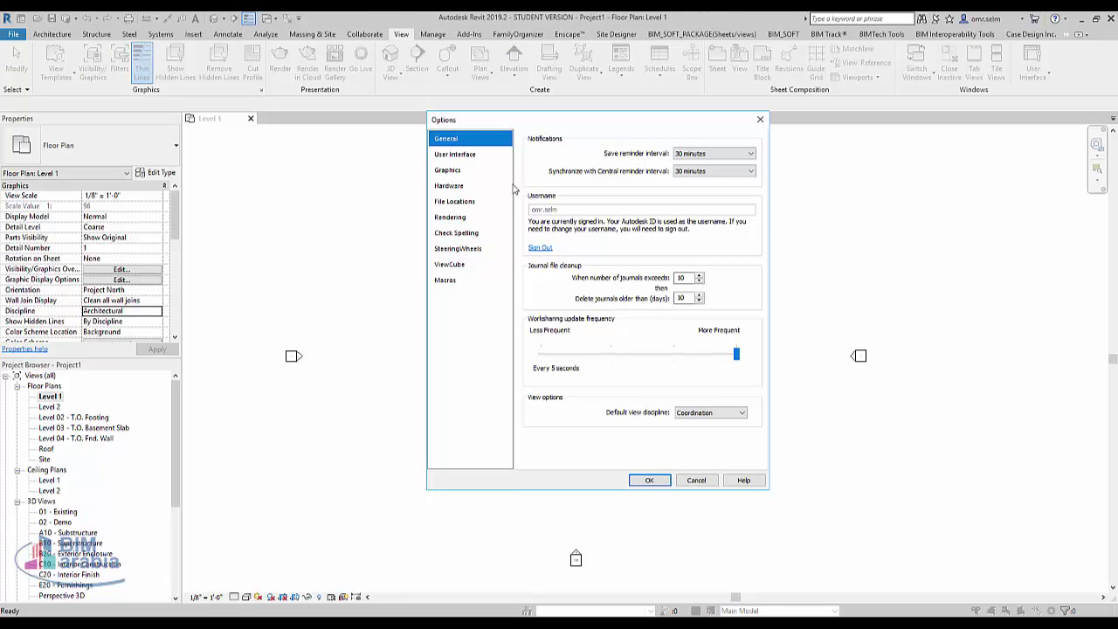
left_click(468, 156)
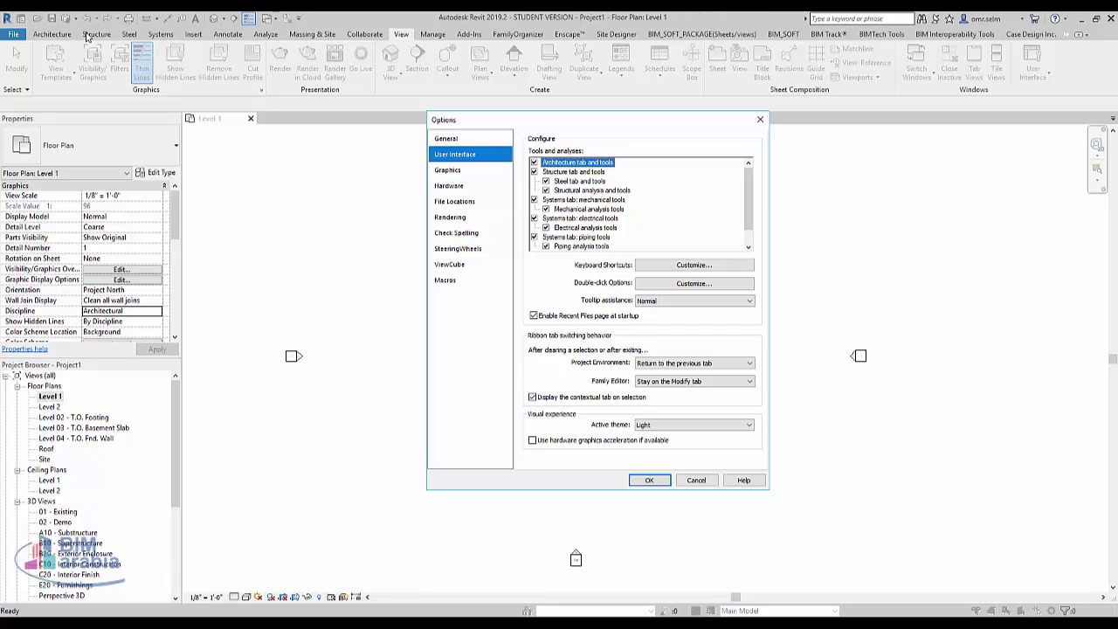
Turn off the Architecture and Structure tabs and tools and apply the change
left_click(533, 162)
left_click(534, 172)
left_click(649, 479)
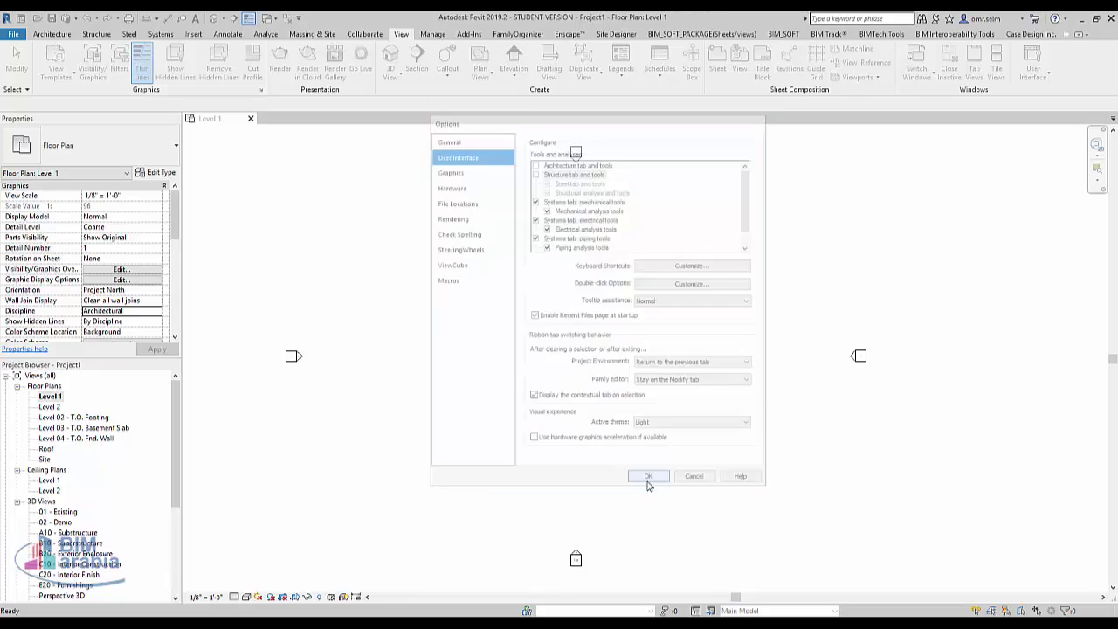
left_click(14, 34)
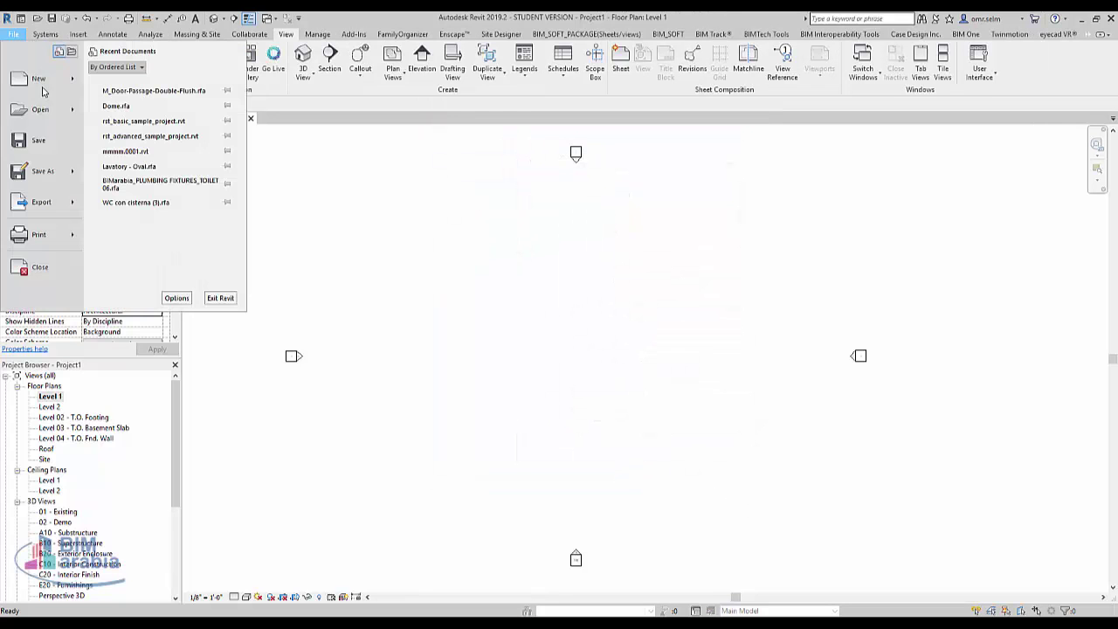
In User Interface options, recheck the Architecture and Structure tabs and tools
left_click(176, 298)
left_click(463, 154)
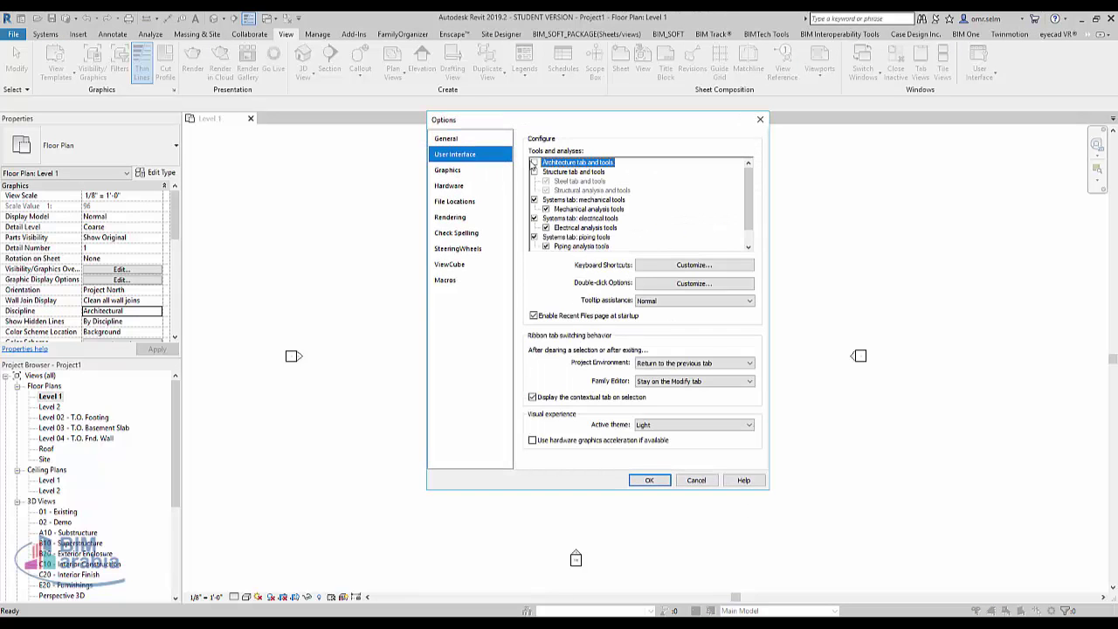
left_click(533, 163)
left_click(533, 172)
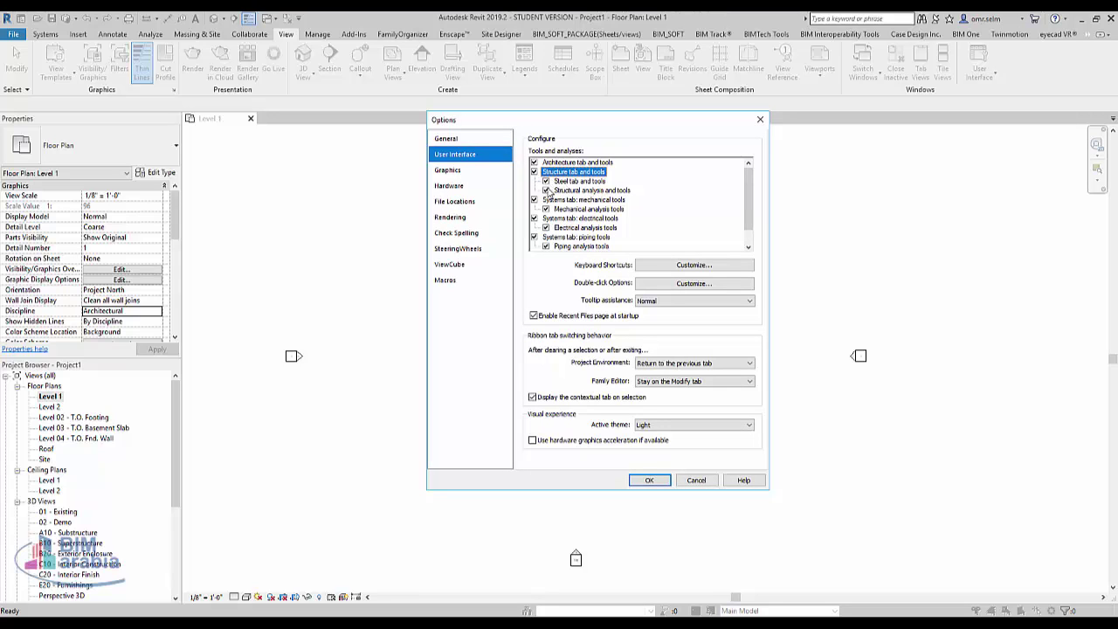
scroll(573, 221, "down", 1)
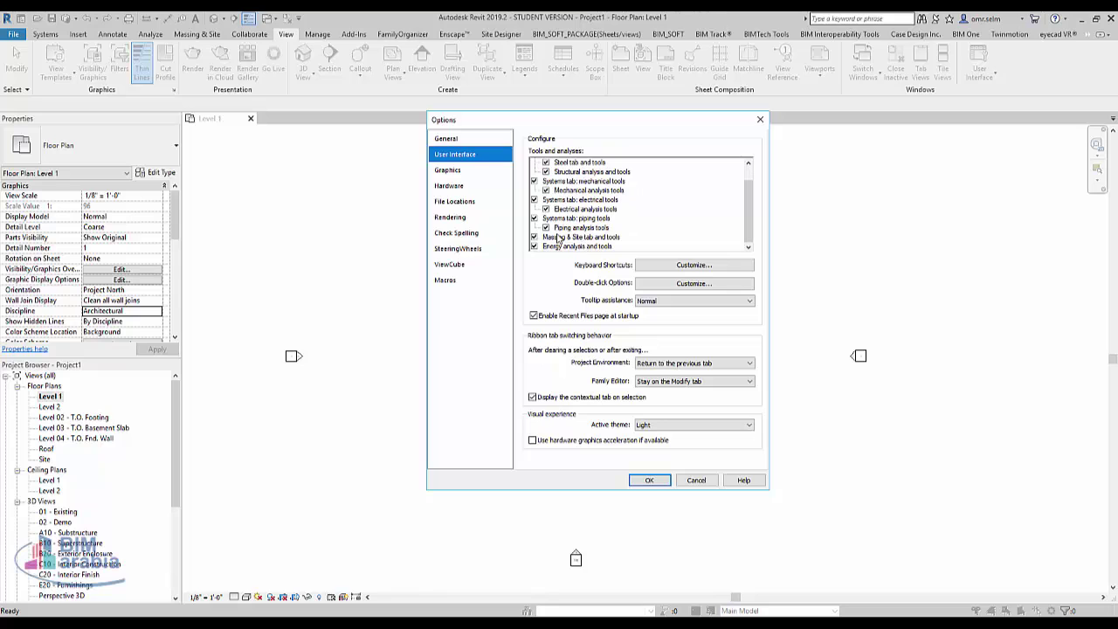
In Keyboard Shortcuts, replace the Copy command's CC shortcut with CY
left_click(662, 265)
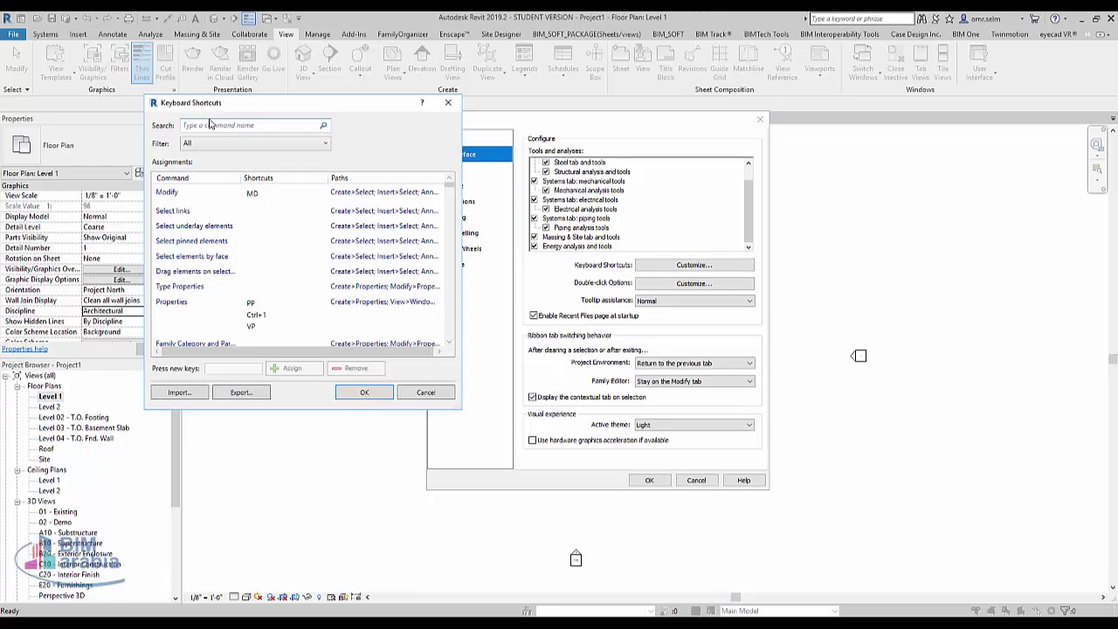
type("copy")
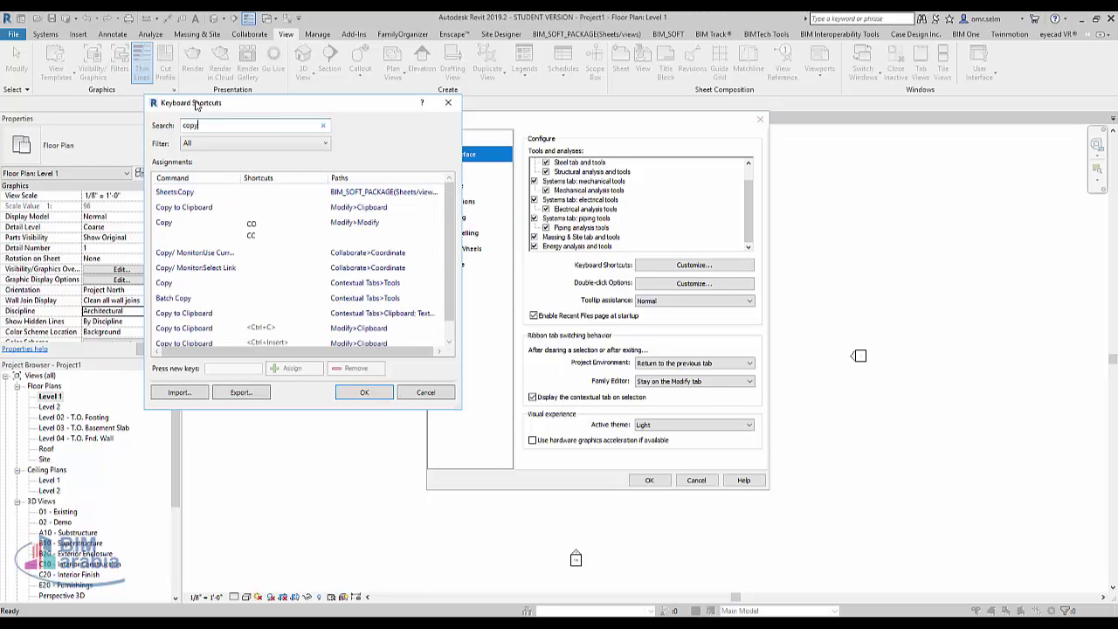
left_click(194, 230)
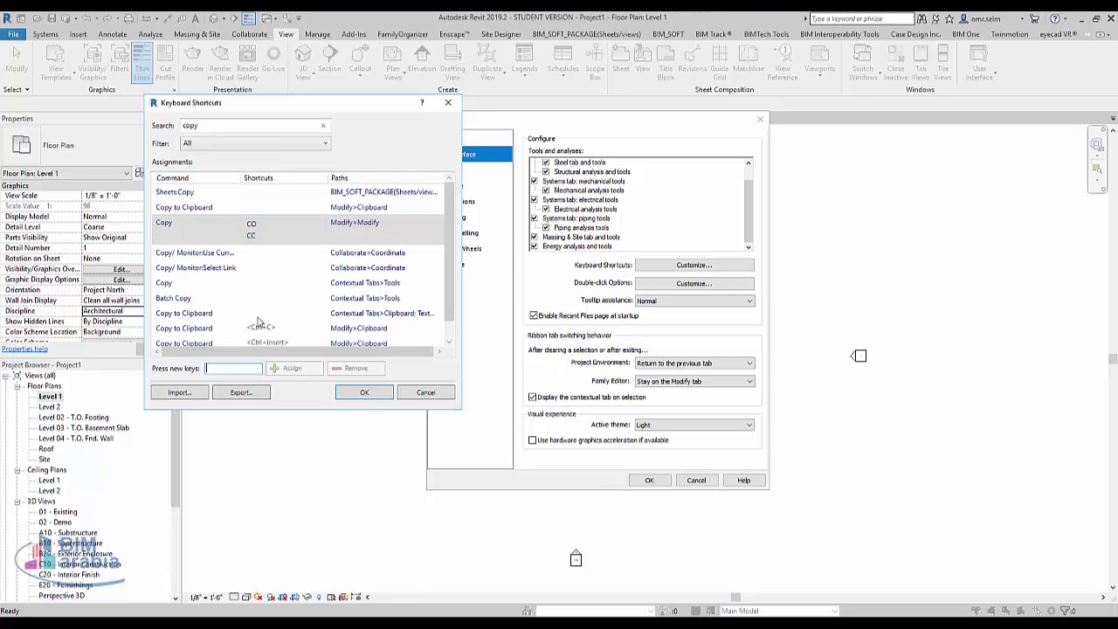
left_click(259, 238)
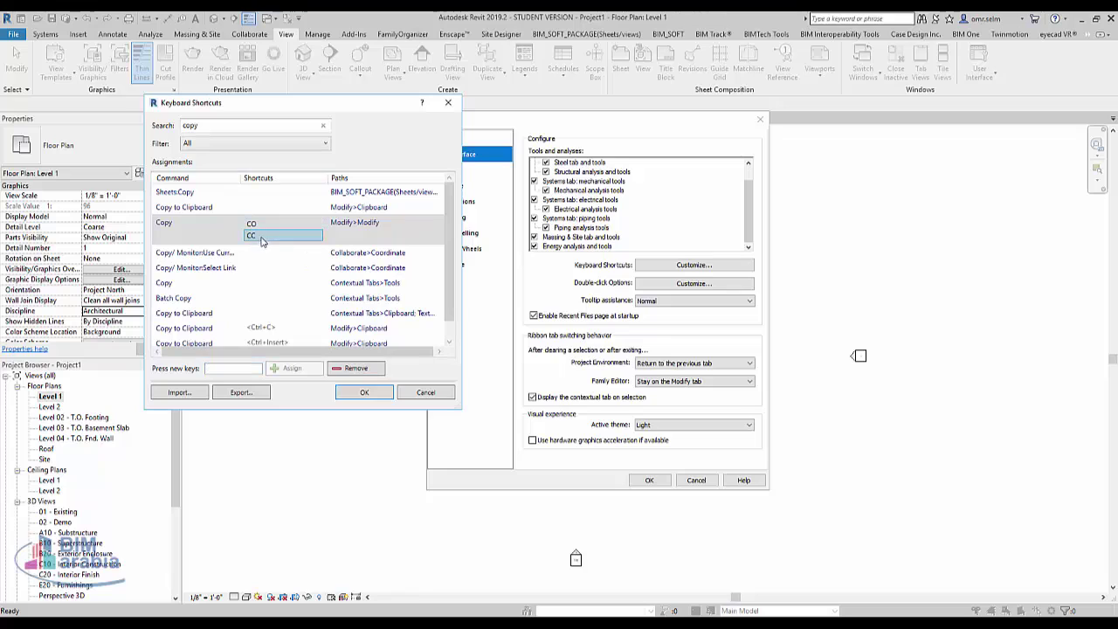
left_click(355, 368)
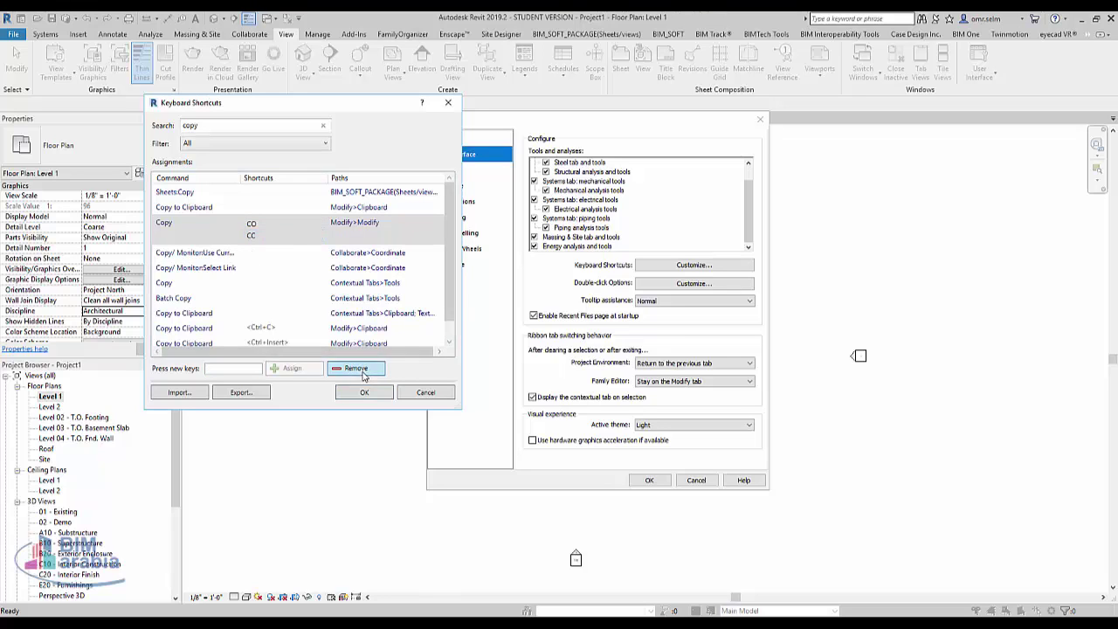
left_click(261, 368)
type("CY")
left_click(288, 368)
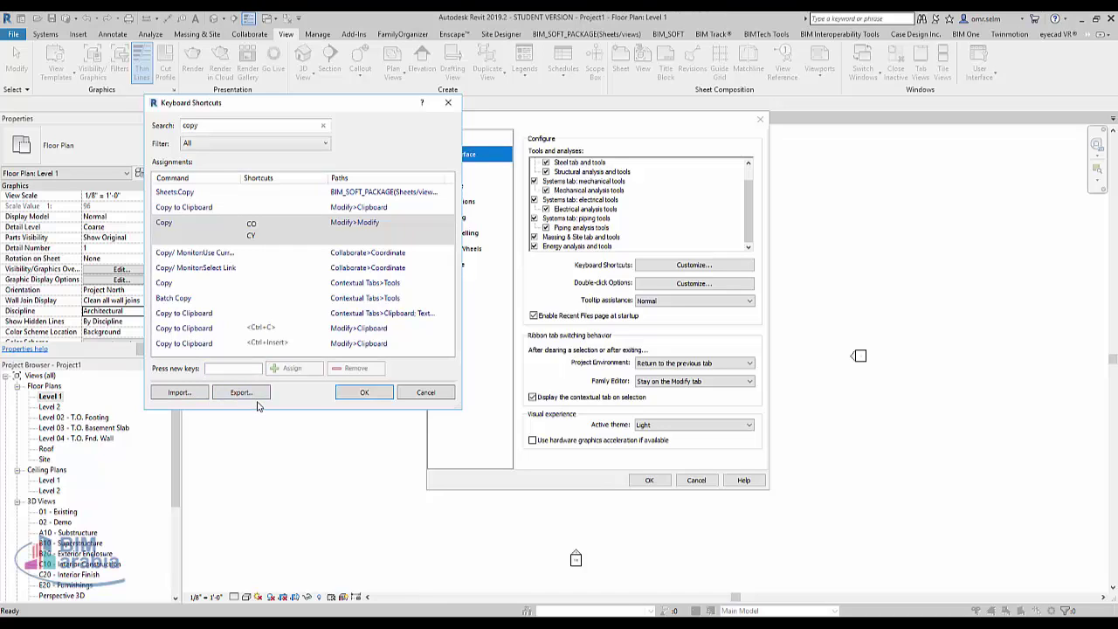
Try exporting and importing shortcuts, cancel both, then cancel Keyboard Shortcuts
left_click(257, 402)
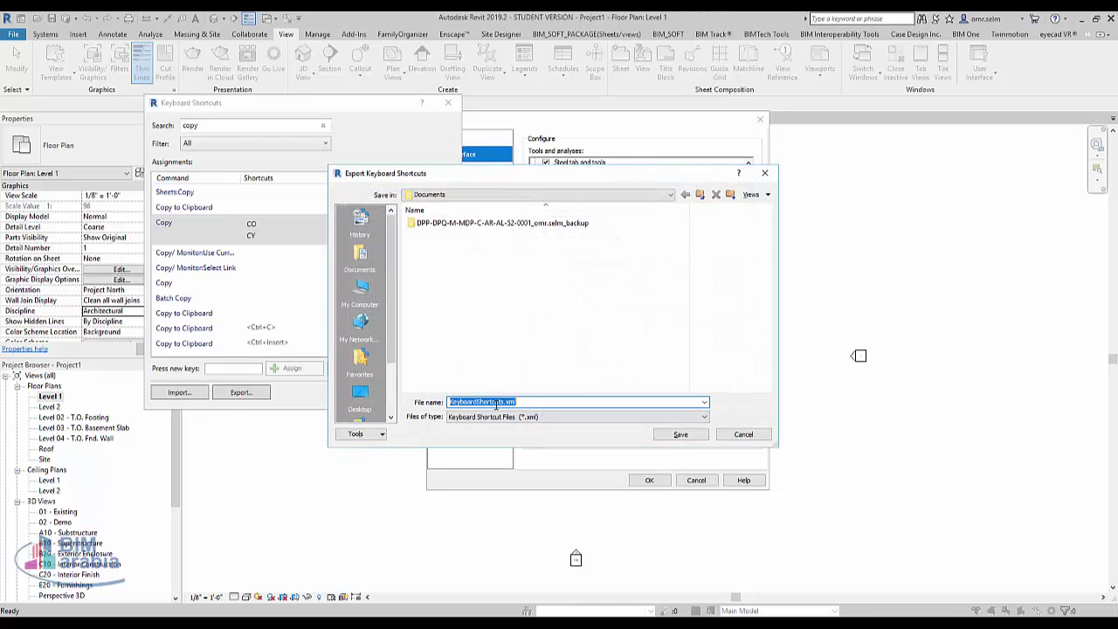
left_click(743, 435)
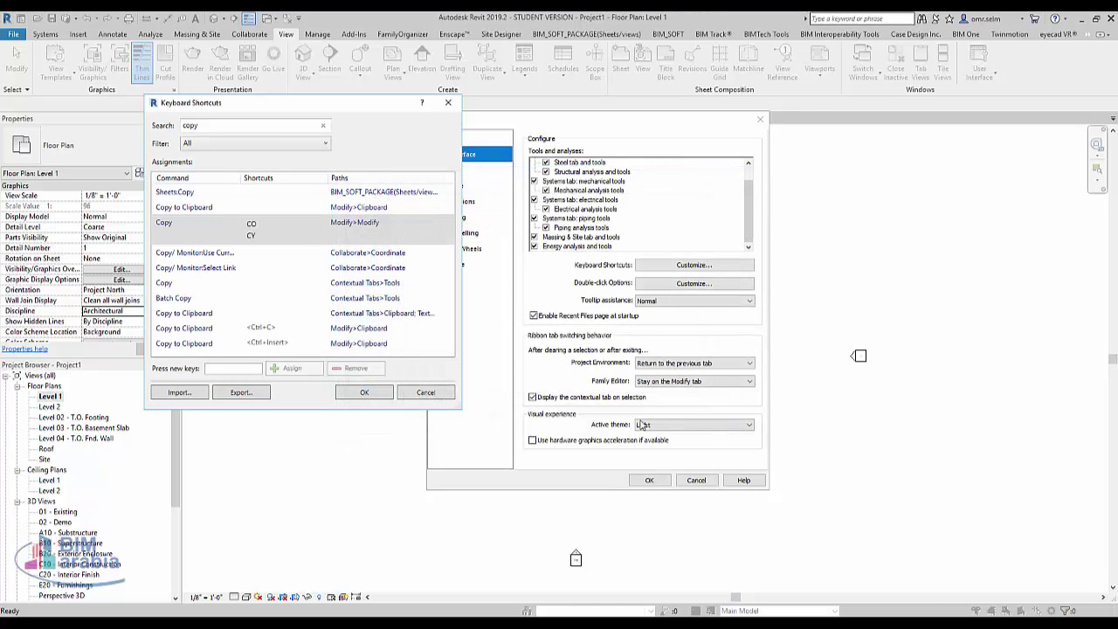
left_click(196, 401)
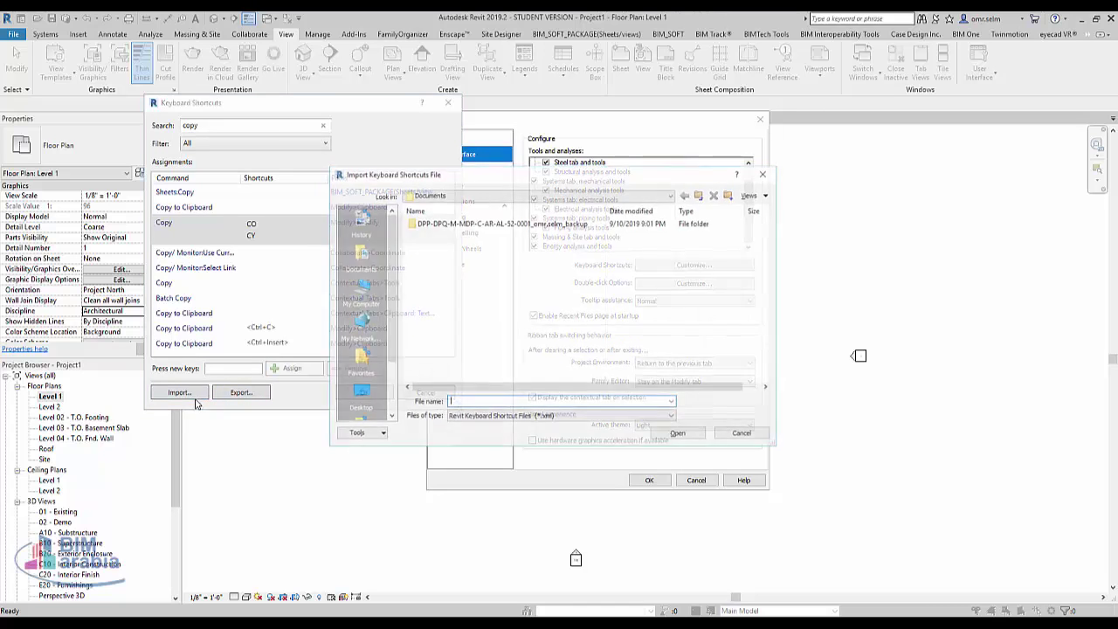
left_click(738, 431)
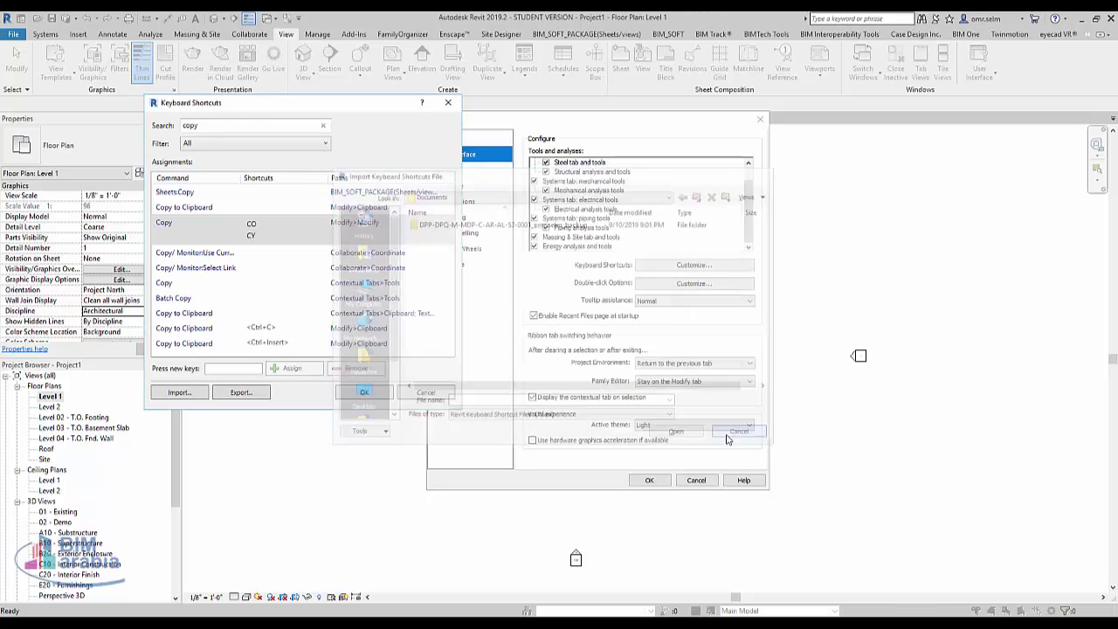
left_click(420, 395)
Discard the shortcut changes, keep tooltip assistance at Normal, and cancel Options
left_click(549, 346)
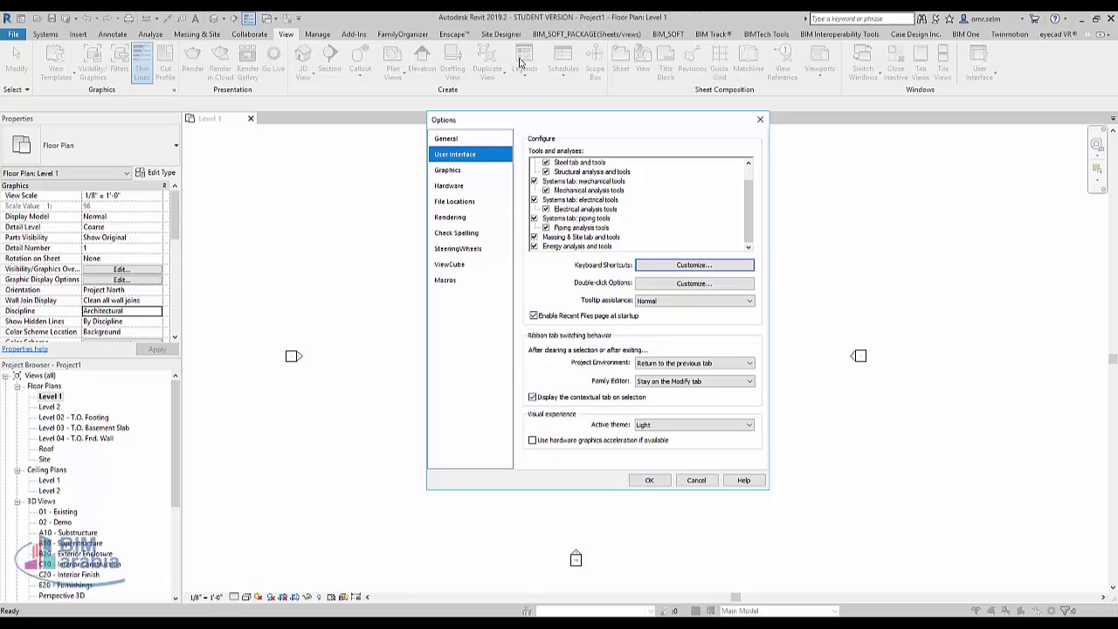
left_click(664, 301)
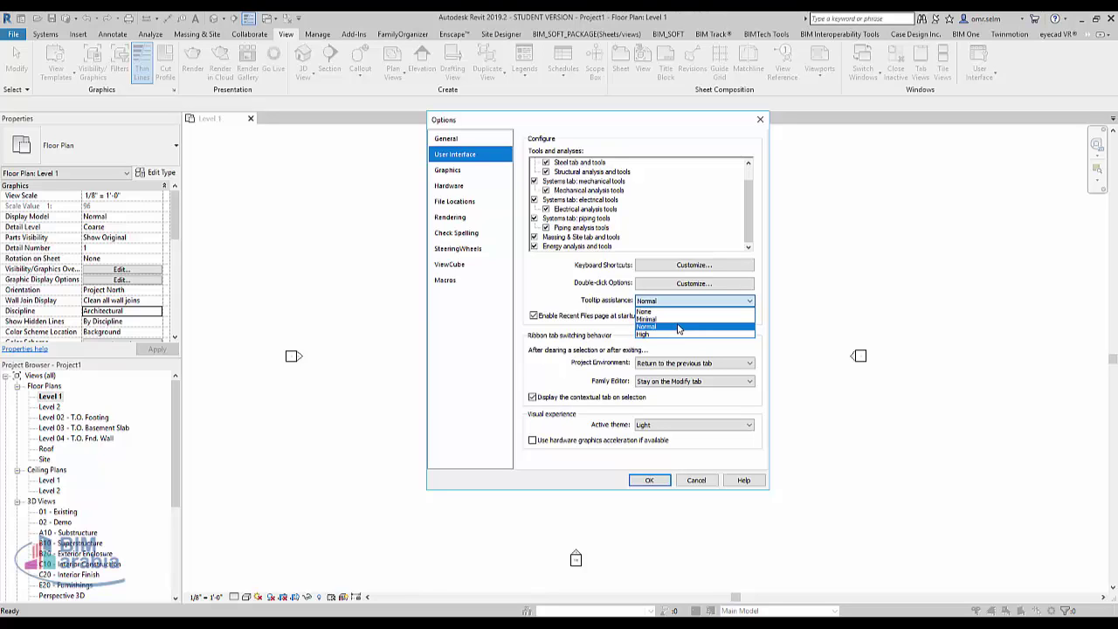
left_click(546, 273)
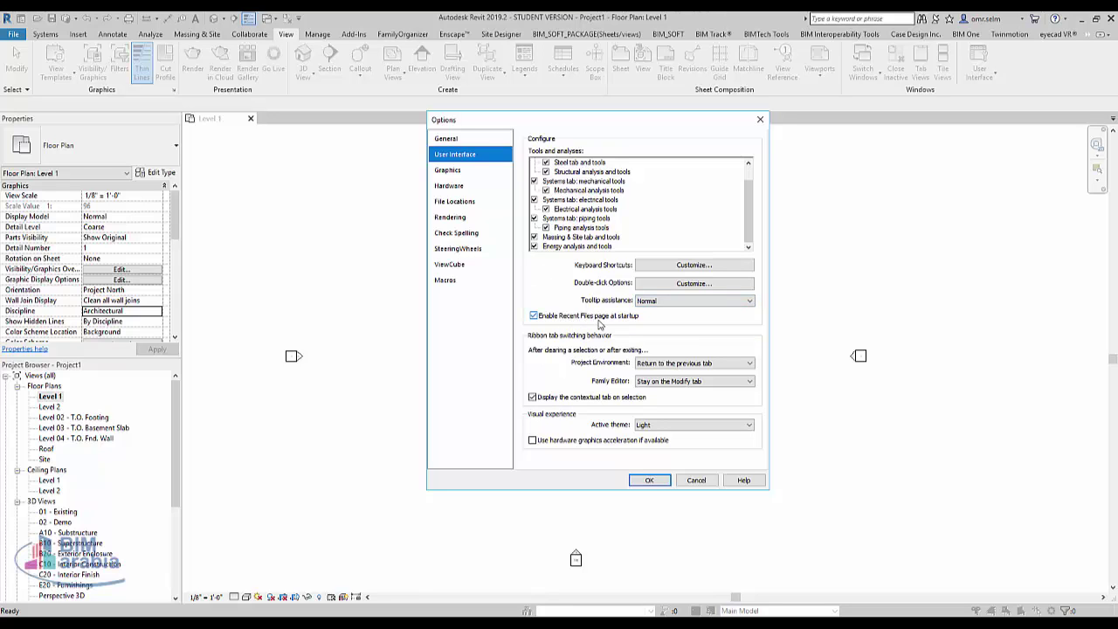
left_click(697, 481)
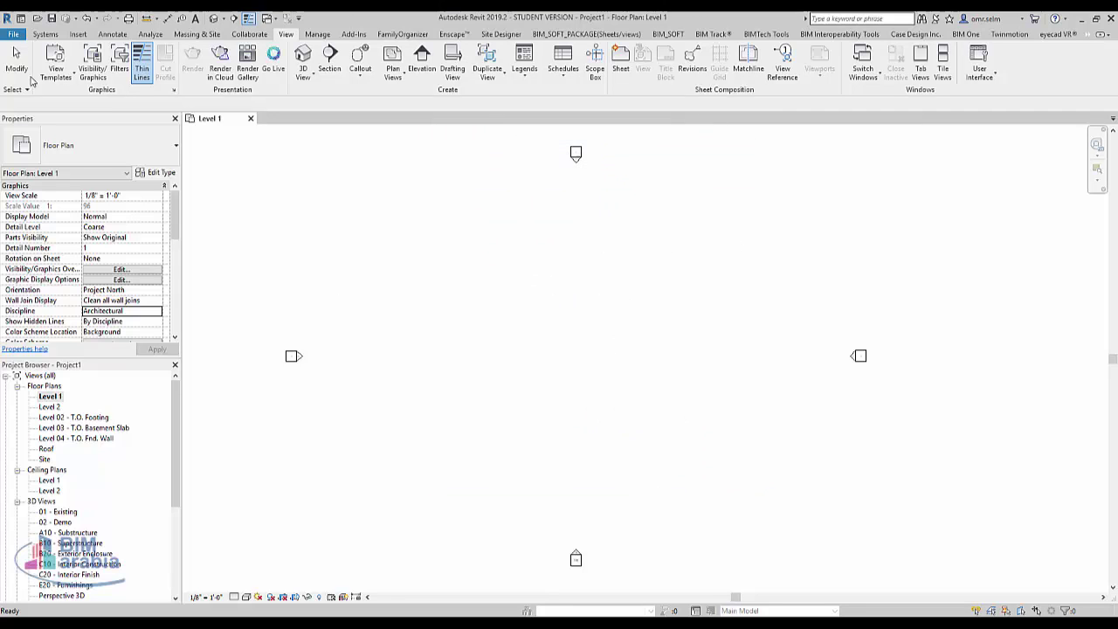
Close Project1's Level 1 view, choosing not to save the project
left_click(14, 34)
left_click(350, 140)
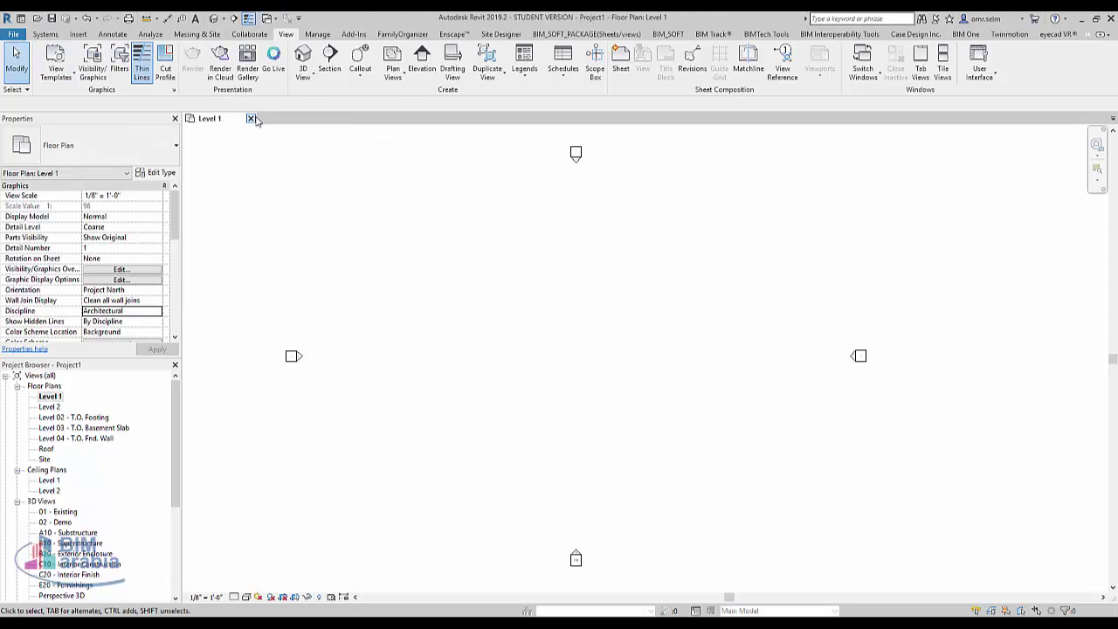
left_click(251, 118)
left_click(584, 320)
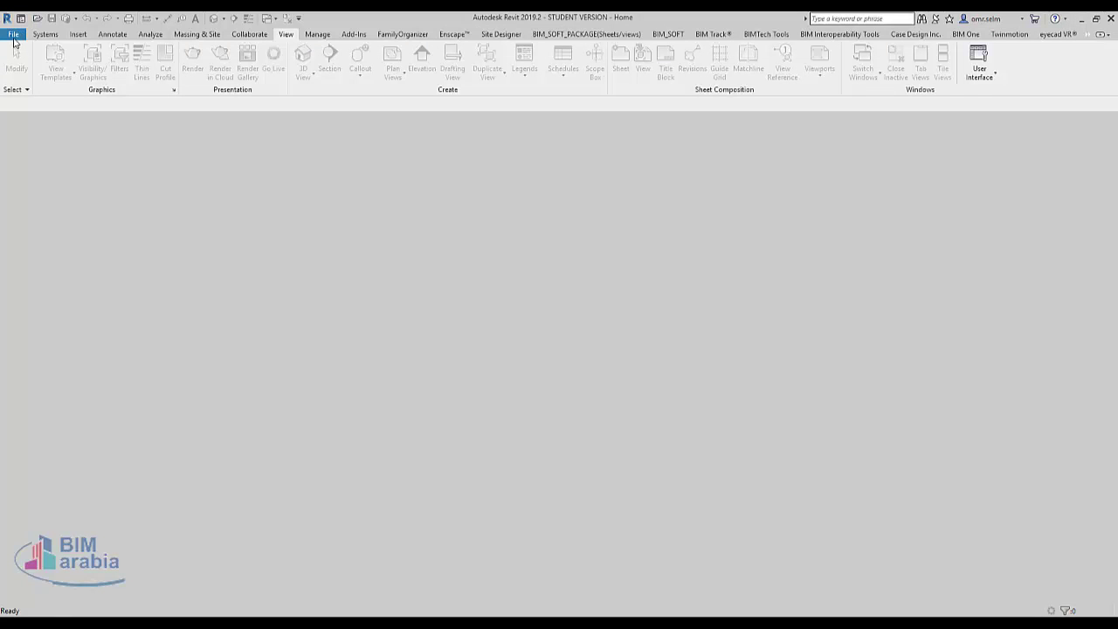
In Options > User Interface, keep project tab switching and the family editor's Stay on the Modify tab
left_click(13, 34)
left_click(174, 299)
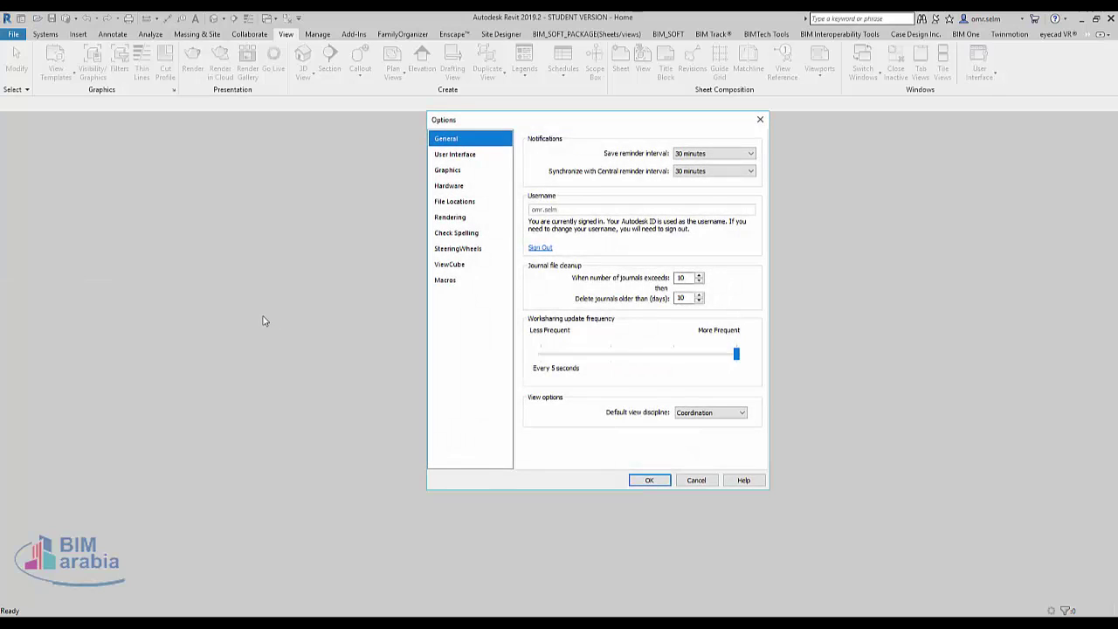
left_click(471, 169)
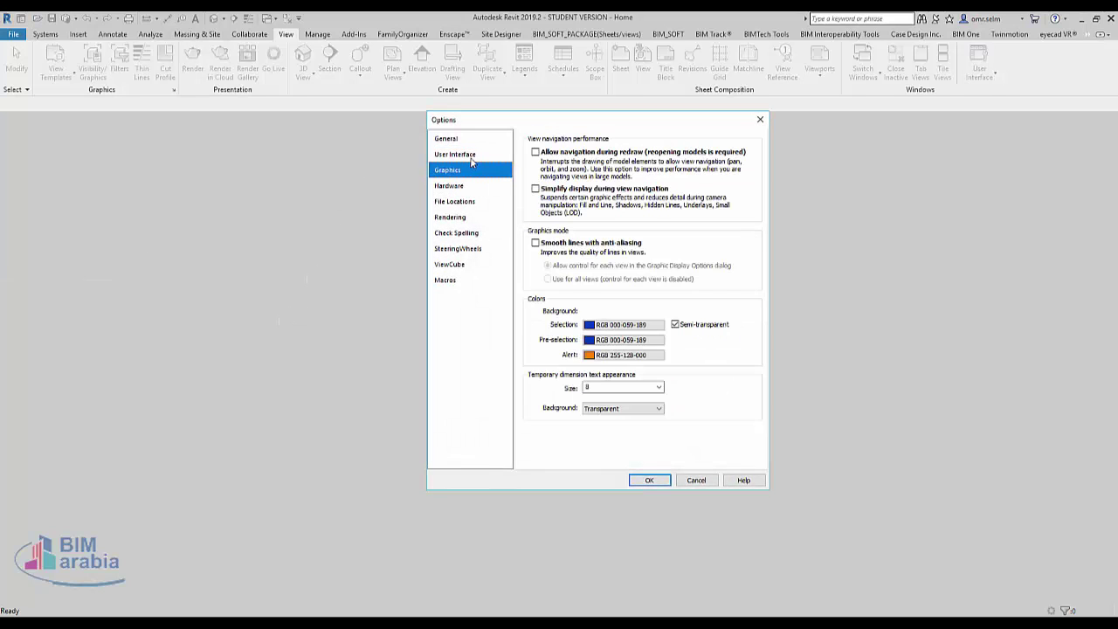
left_click(472, 157)
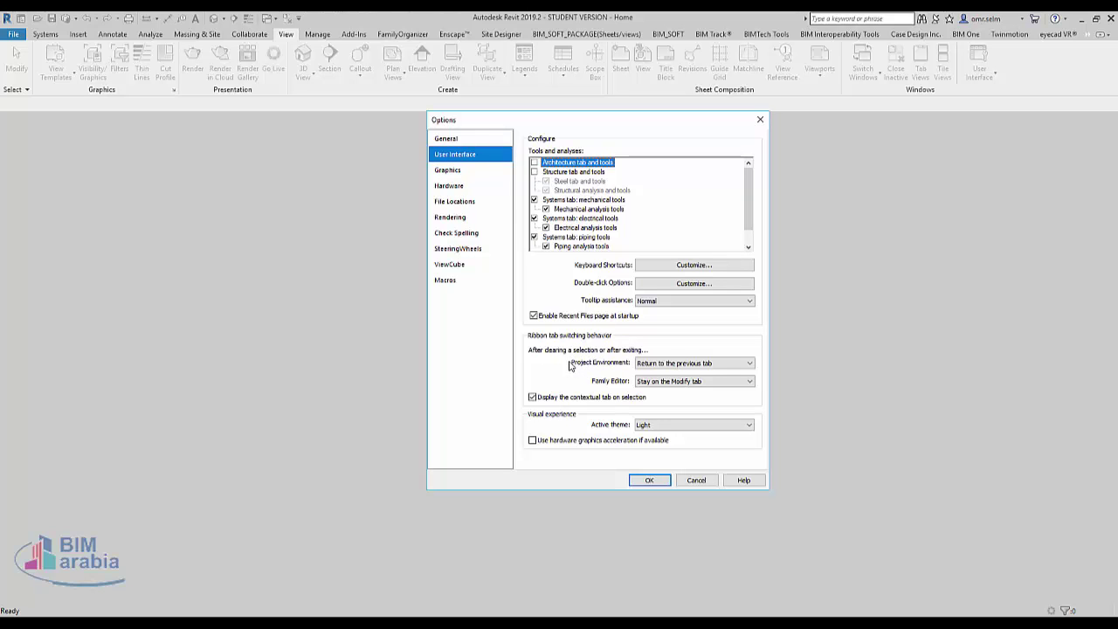
left_click(751, 365)
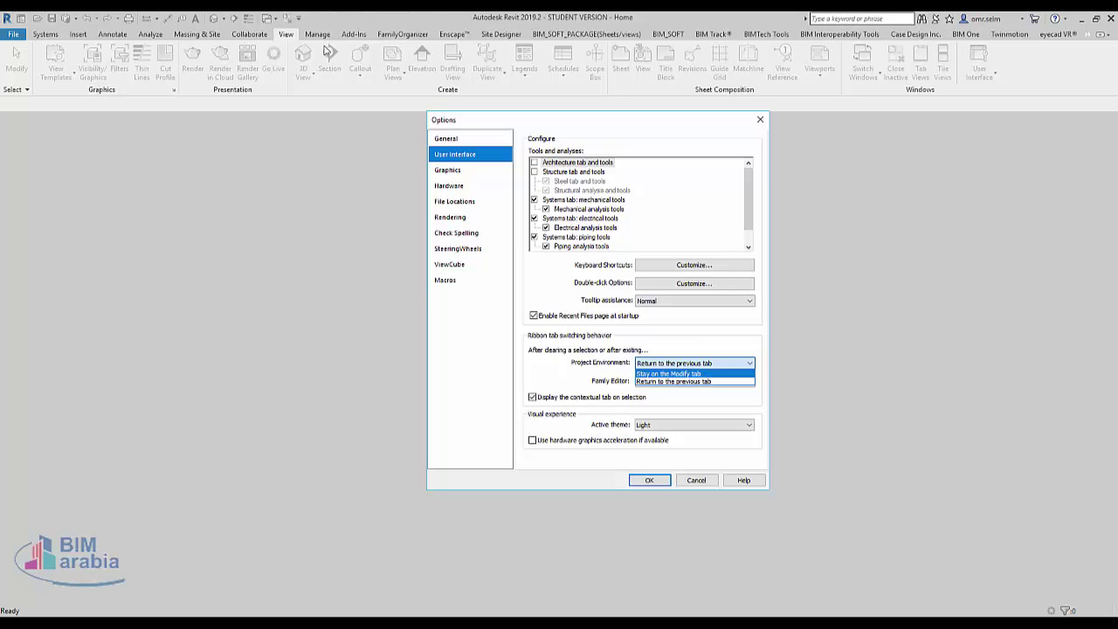
left_click(774, 349)
left_click(723, 387)
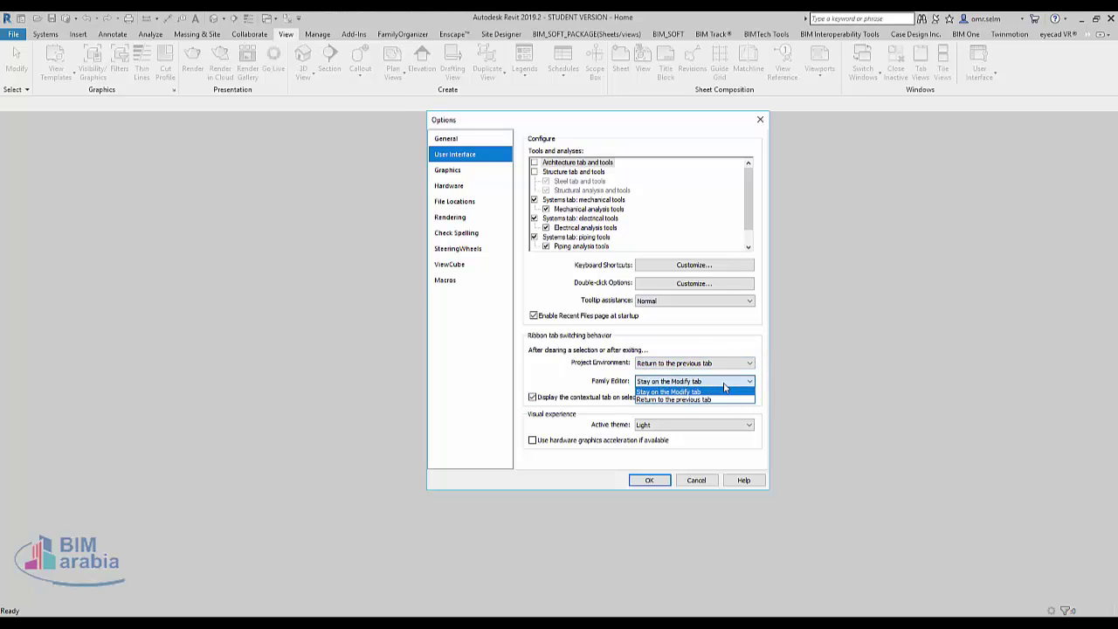
left_click(724, 391)
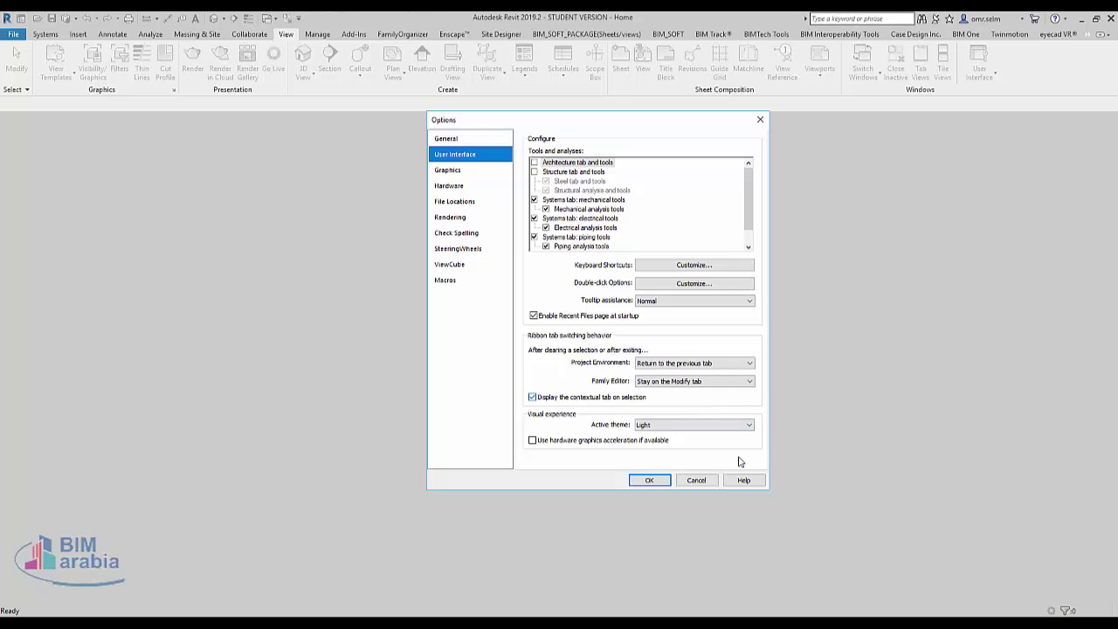
Switch the active theme to Dark, then back to Light
left_click(679, 428)
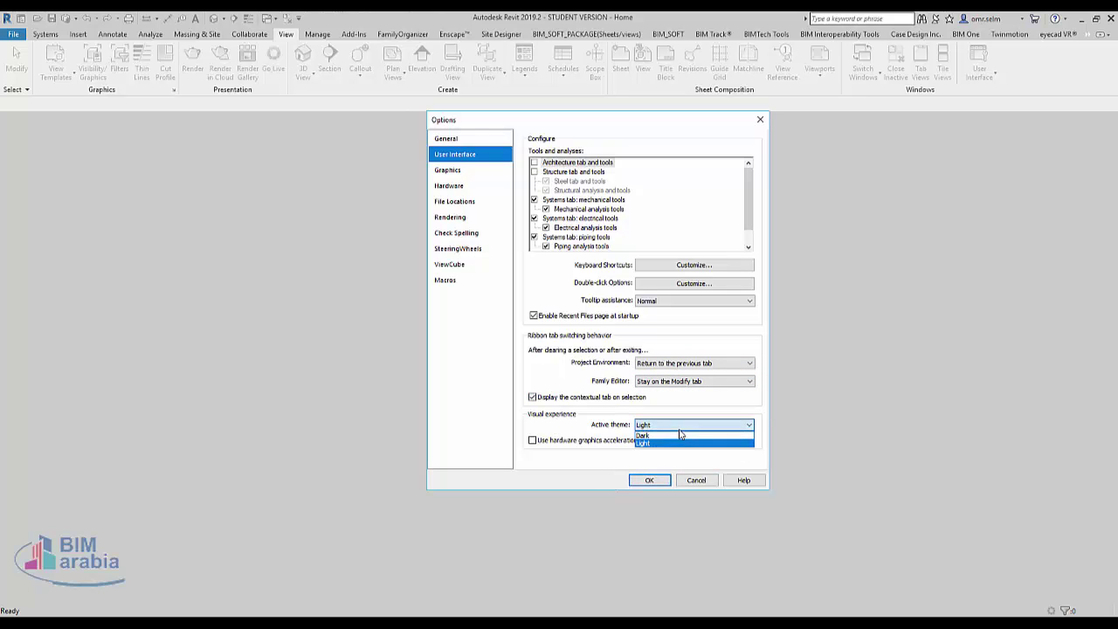
left_click(667, 443)
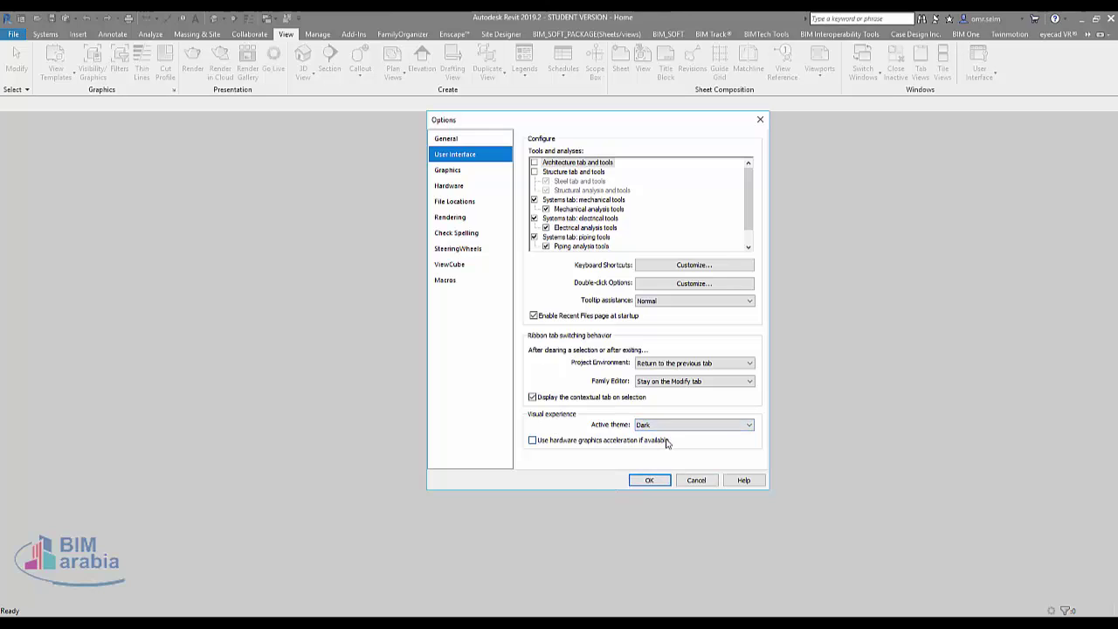
left_click(672, 425)
left_click(674, 444)
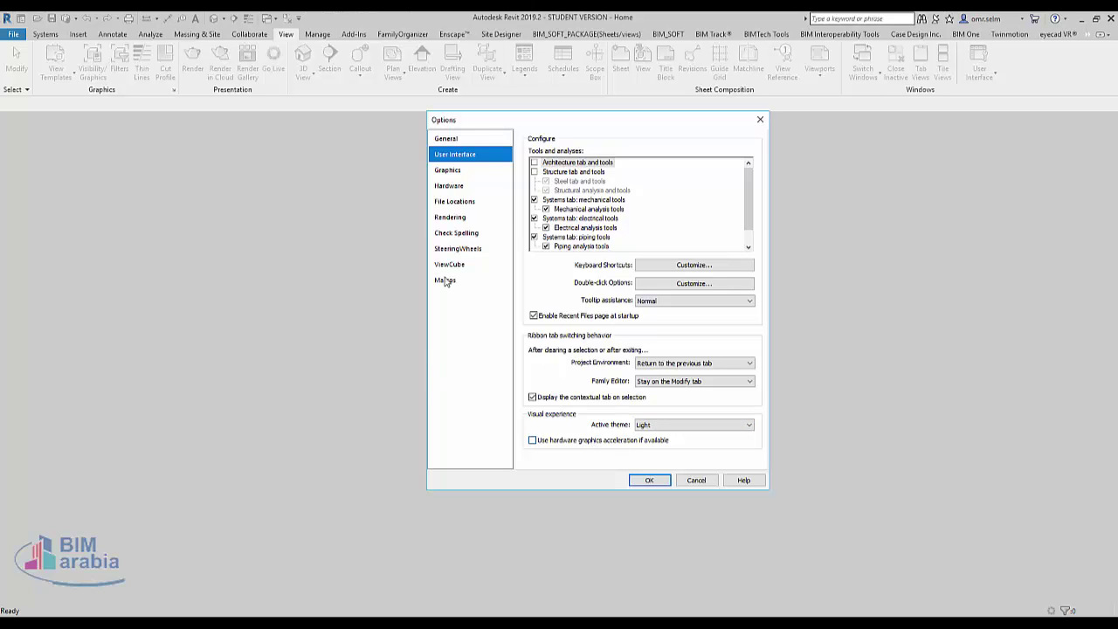
Review Graphics, keeping the White background and checking temporary dimension background, then show Hardware settings
left_click(447, 169)
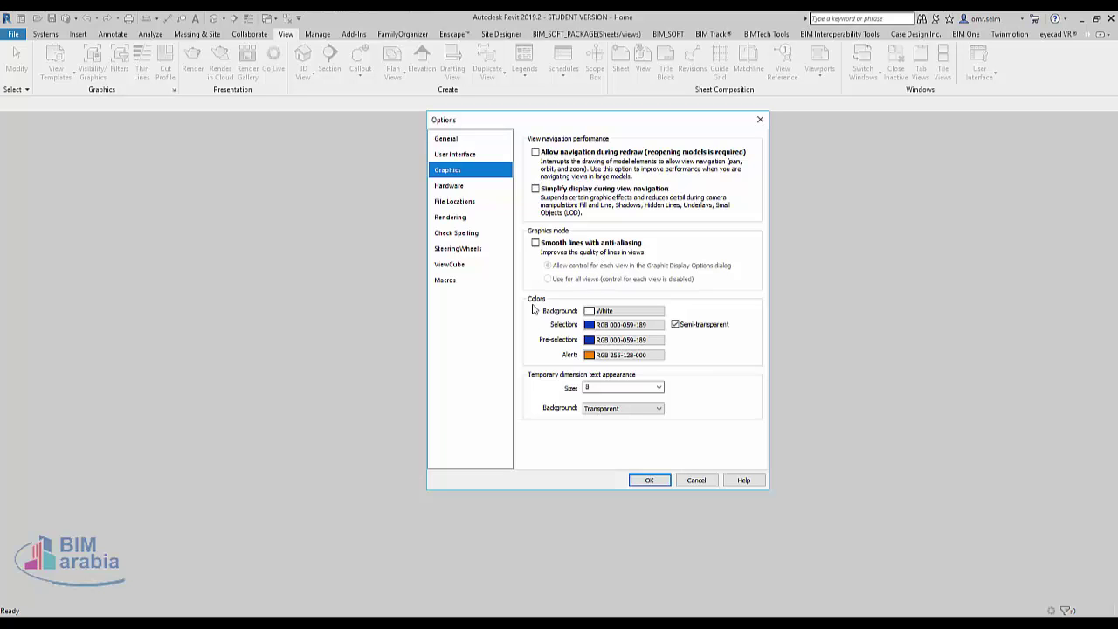
left_click(606, 311)
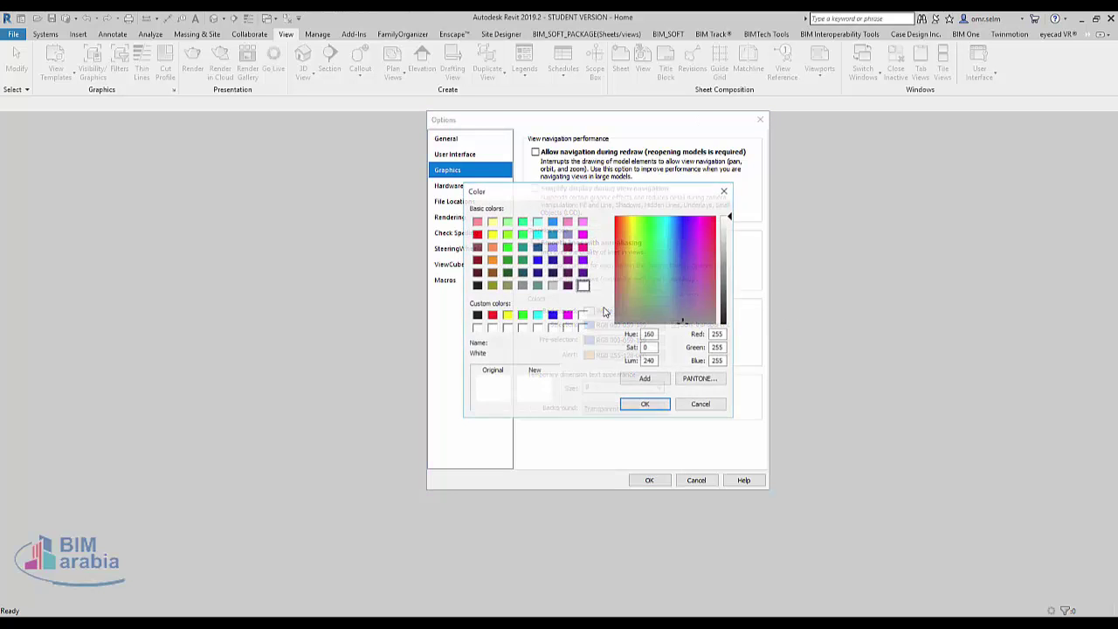
left_click(701, 406)
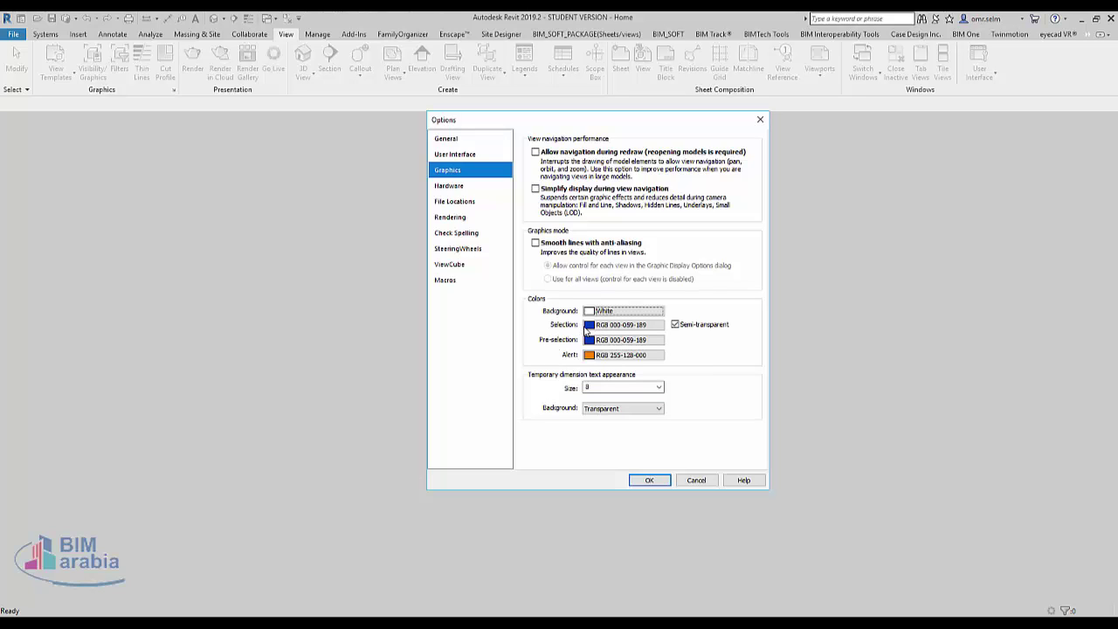
left_click(586, 411)
left_click(608, 416)
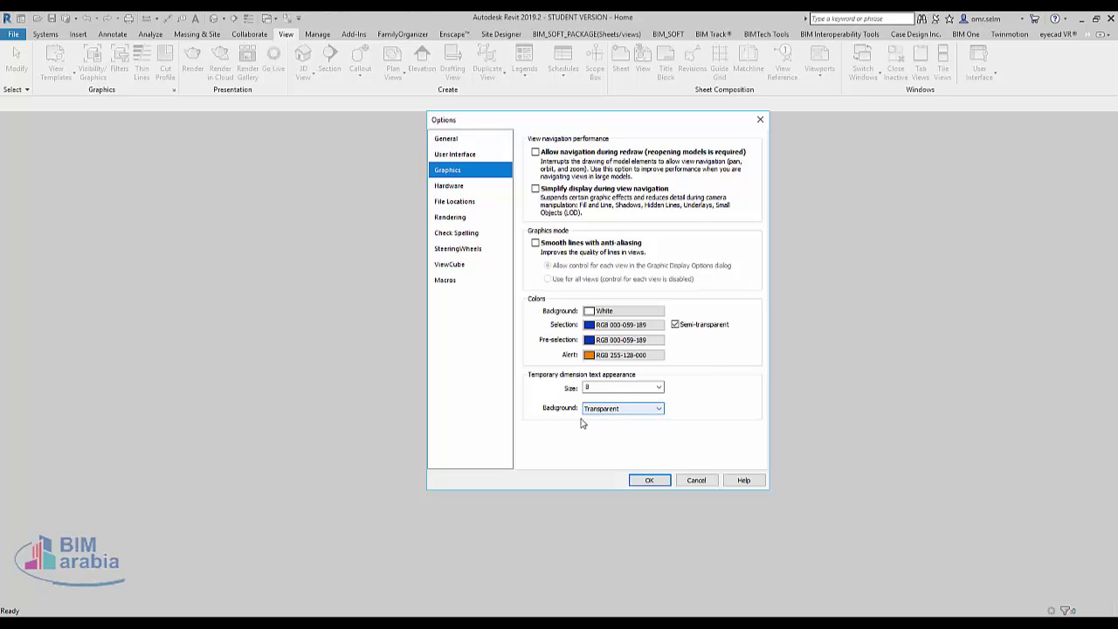
left_click(470, 189)
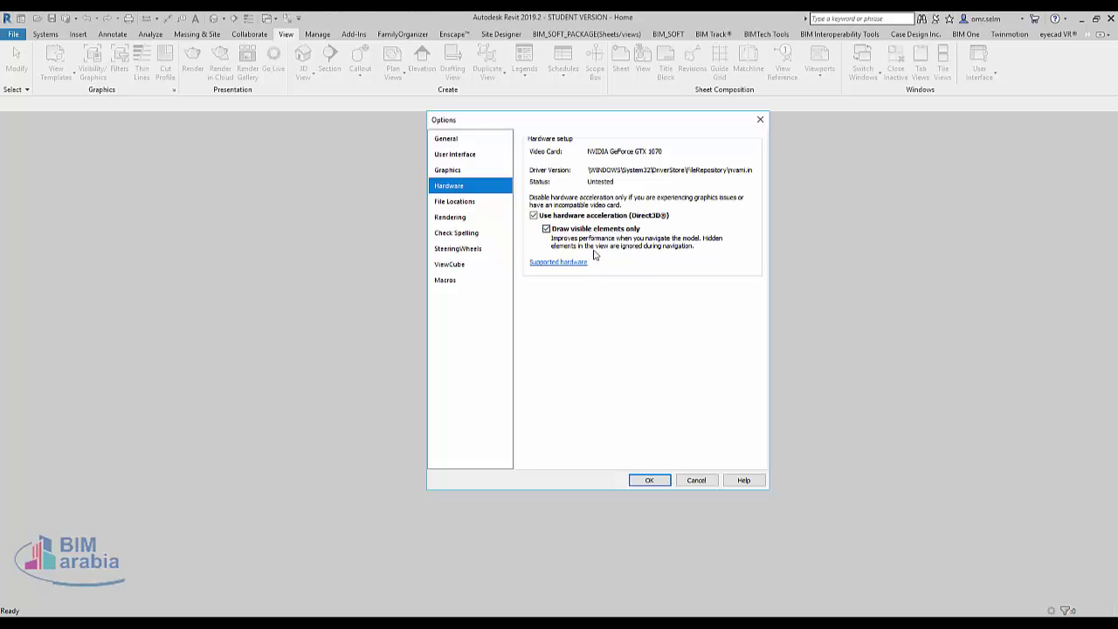
In File Locations, start adding a project template but cancel without adding one
left_click(479, 201)
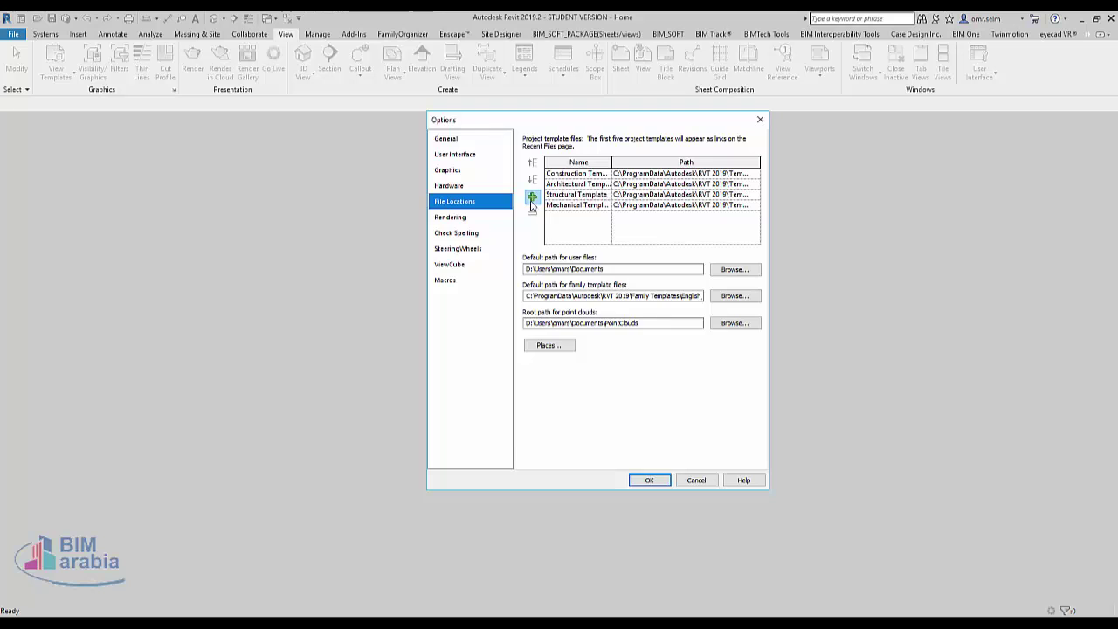
left_click(531, 197)
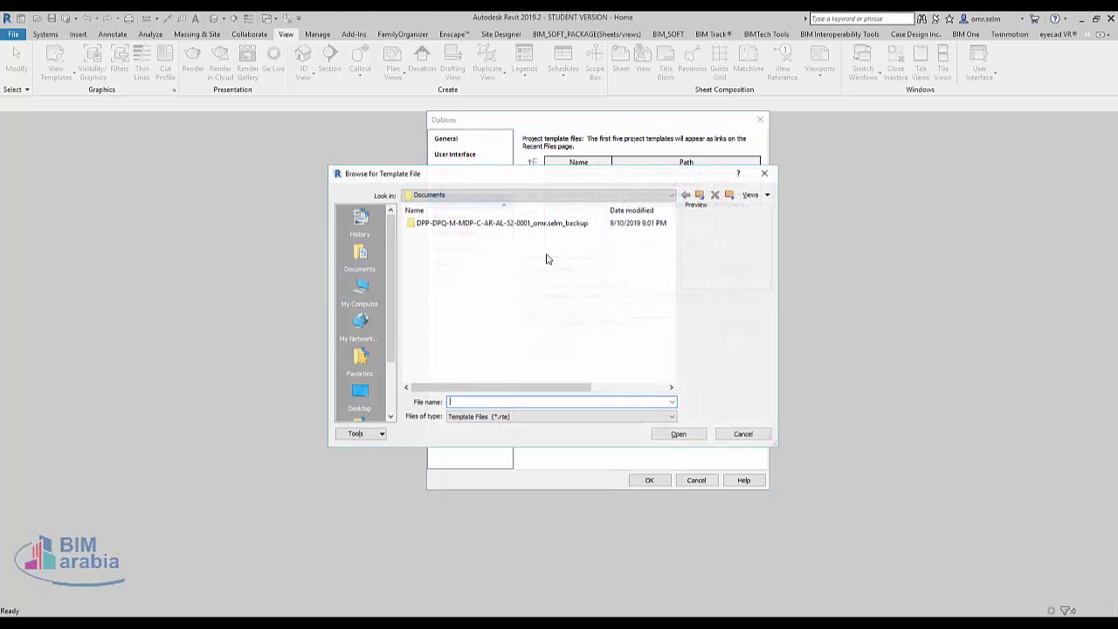
left_click(742, 434)
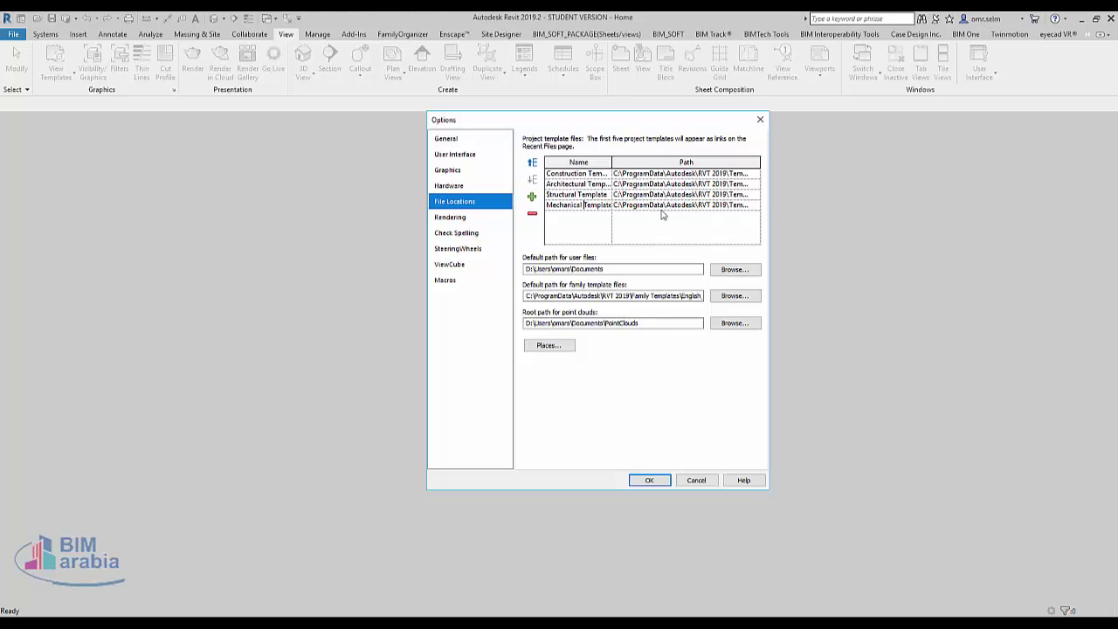
Inspect the template, user-file, family-template and point cloud paths, then show Rendering settings
left_click(723, 204)
left_click(615, 270)
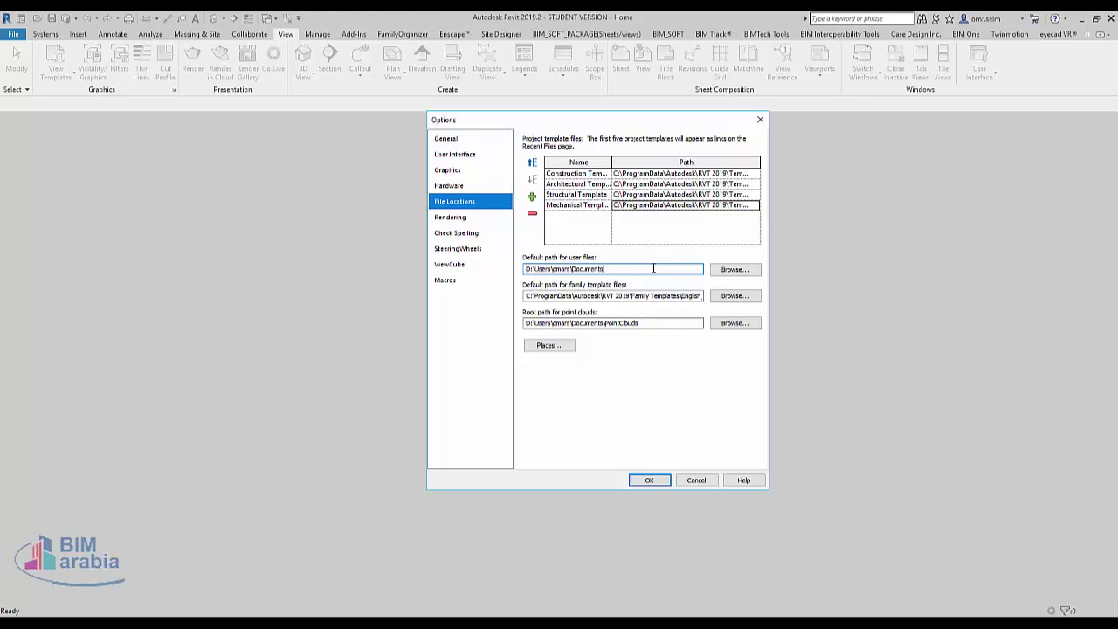
left_click_drag(678, 296, 777, 306)
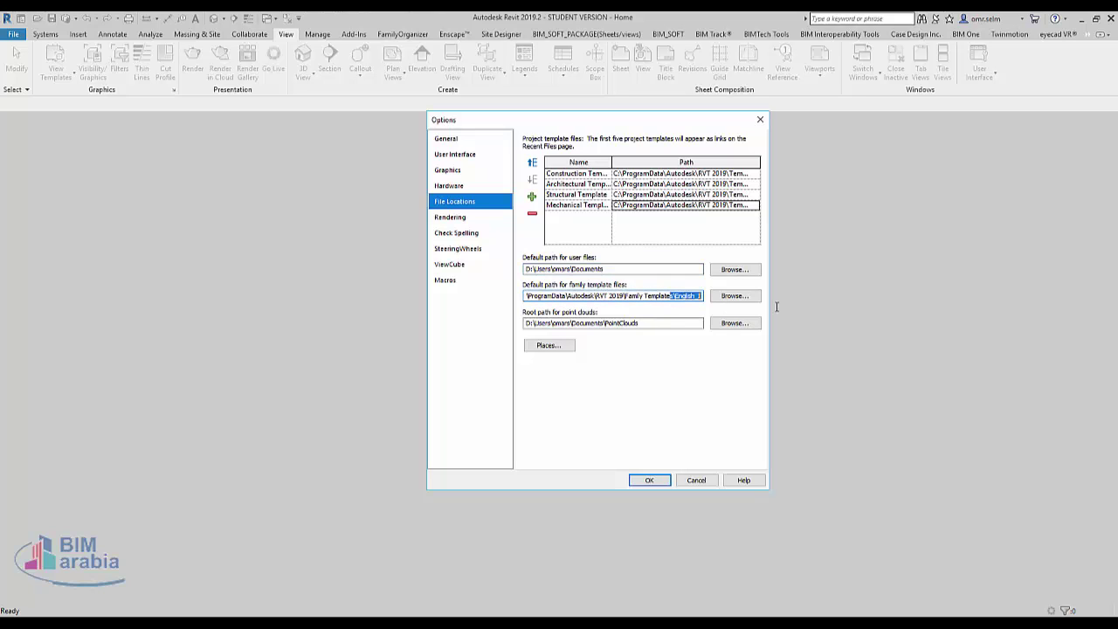
left_click_drag(572, 323, 655, 323)
left_click(655, 323)
key("ctrl+a")
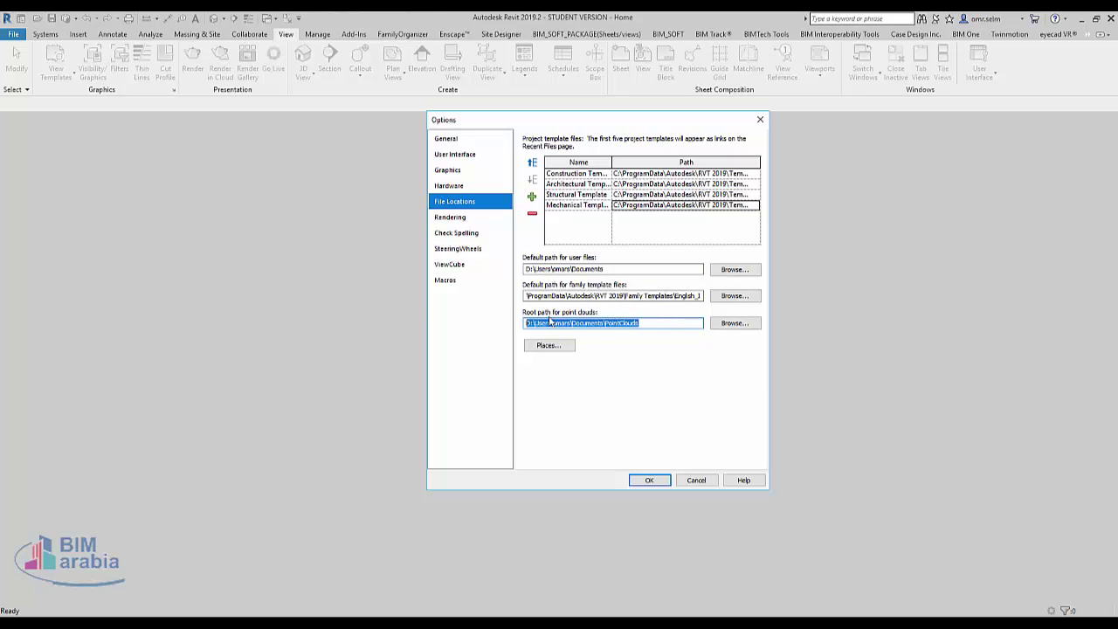
left_click(451, 217)
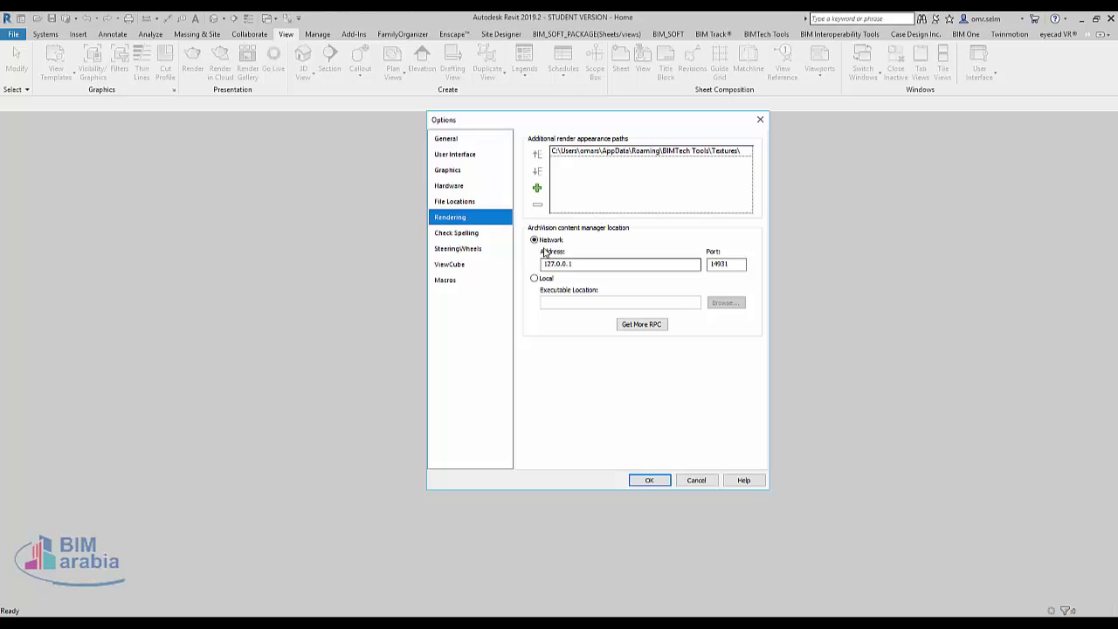
Keep the content manager on Network and American English dictionary, then show SteeringWheels settings
left_click(543, 279)
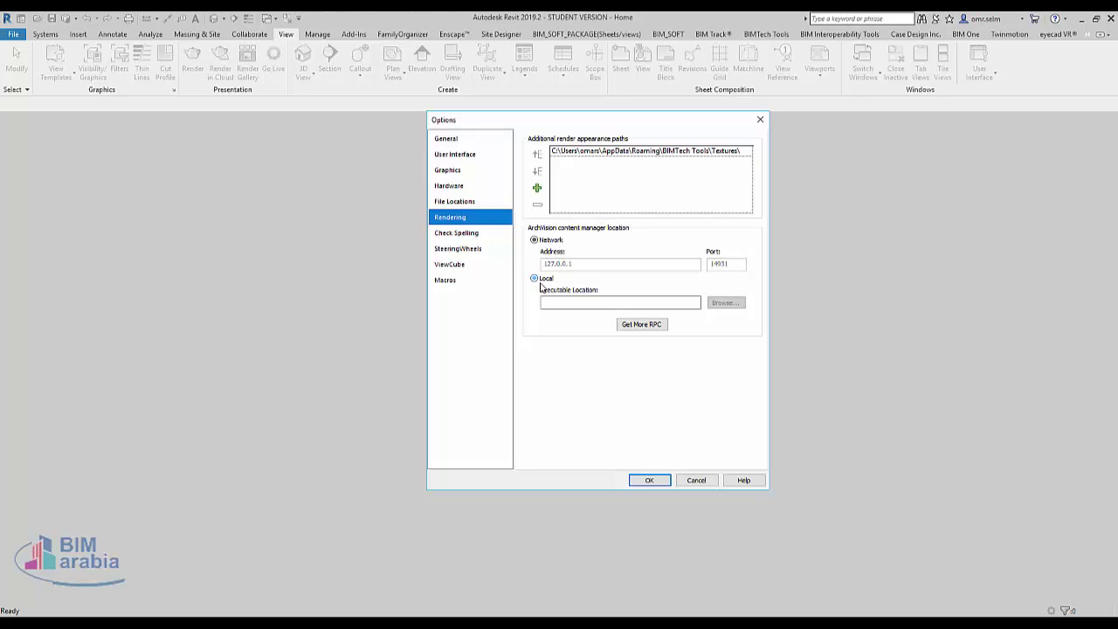
left_click(546, 241)
left_click(472, 233)
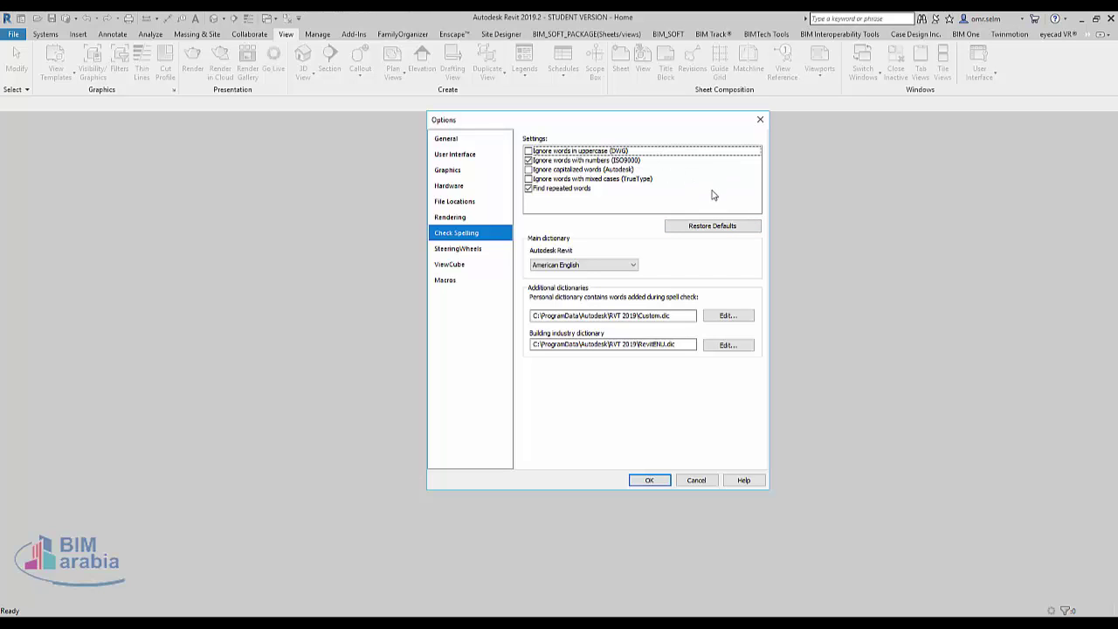
left_click(616, 267)
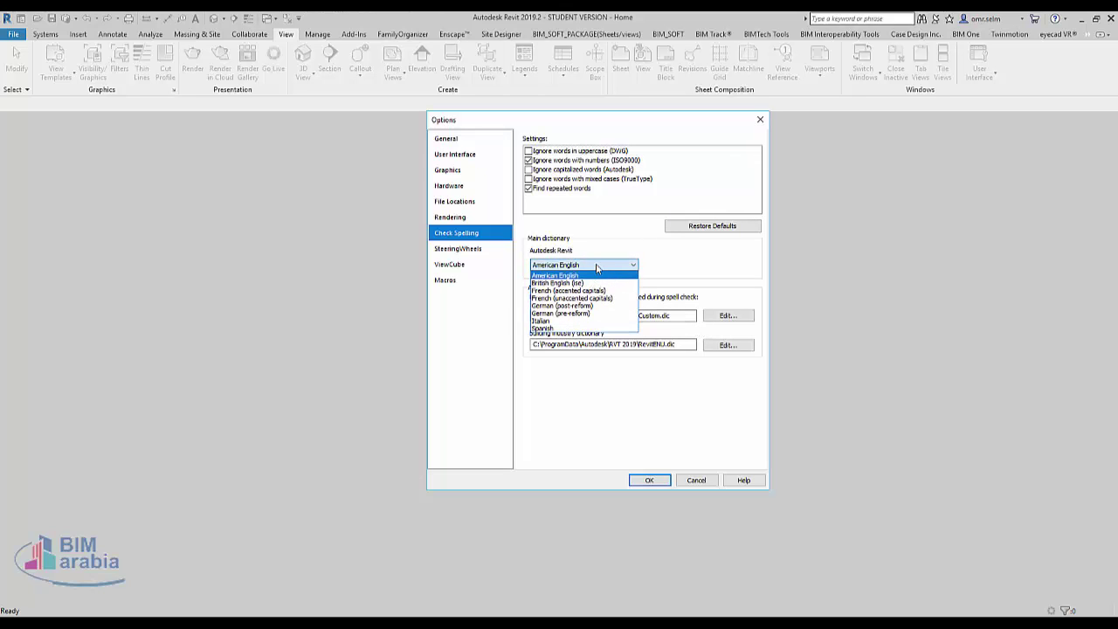
left_click(598, 266)
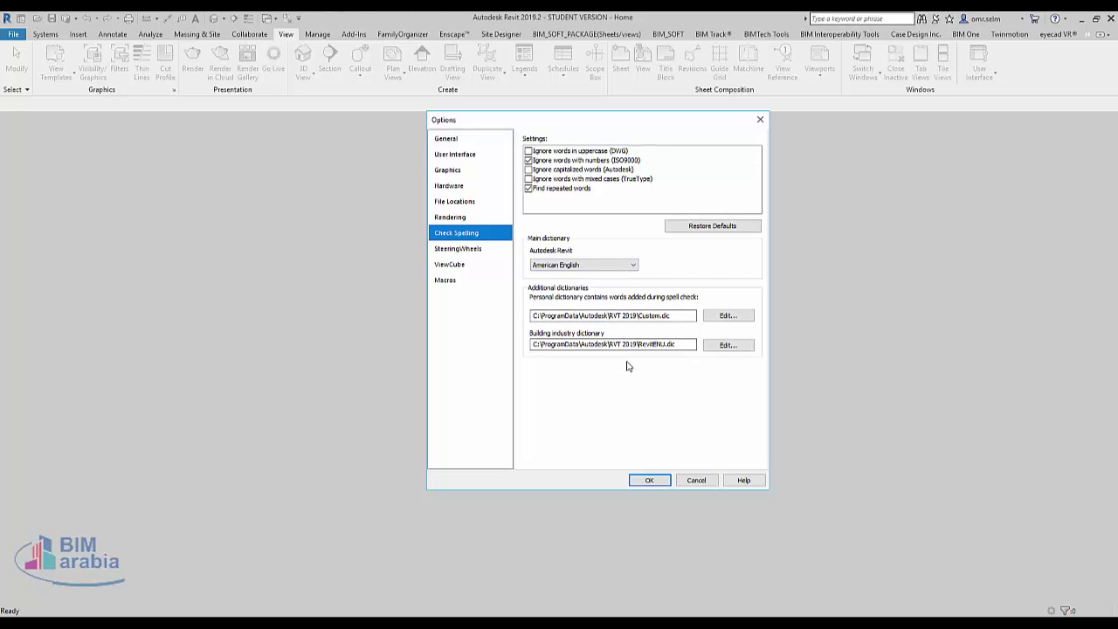
left_click(491, 251)
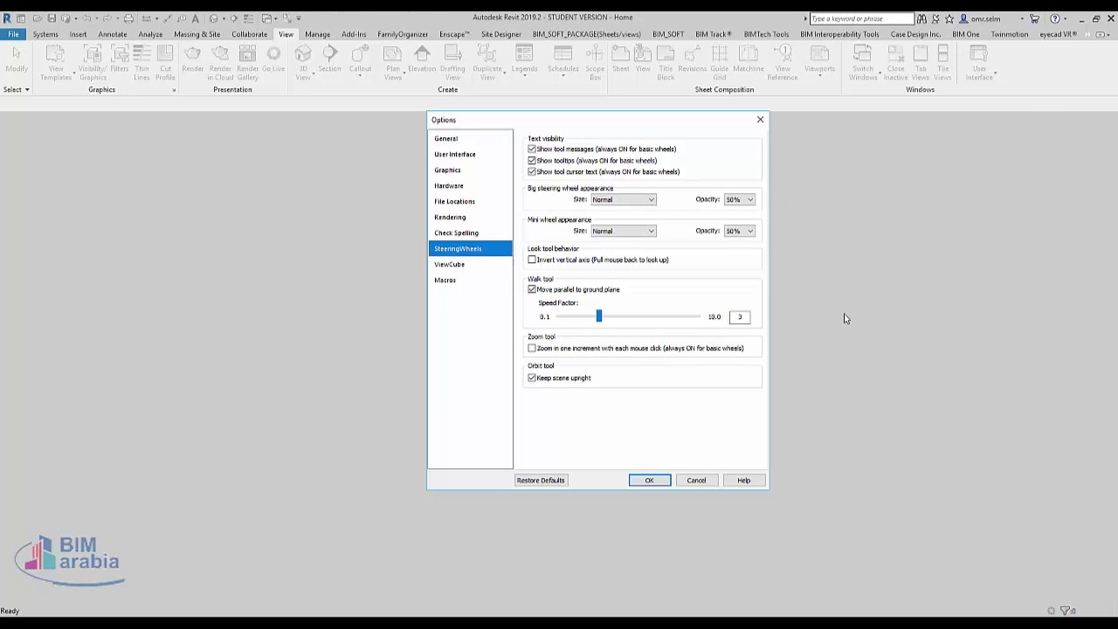
Close Options, create a new project, and open its Default 3D View
left_click(691, 482)
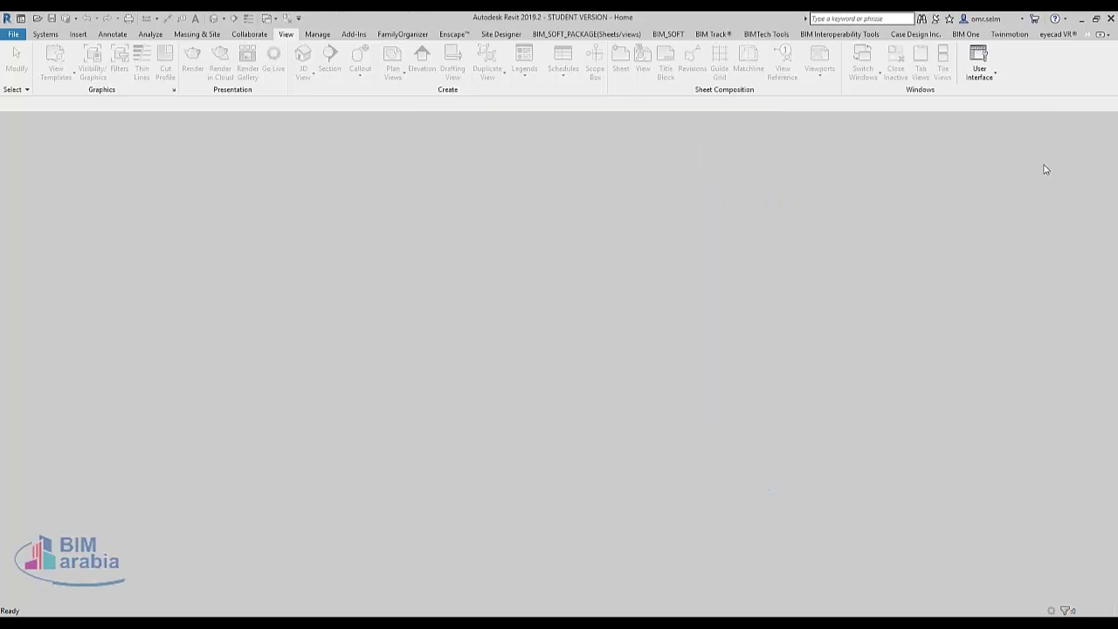
left_click(15, 37)
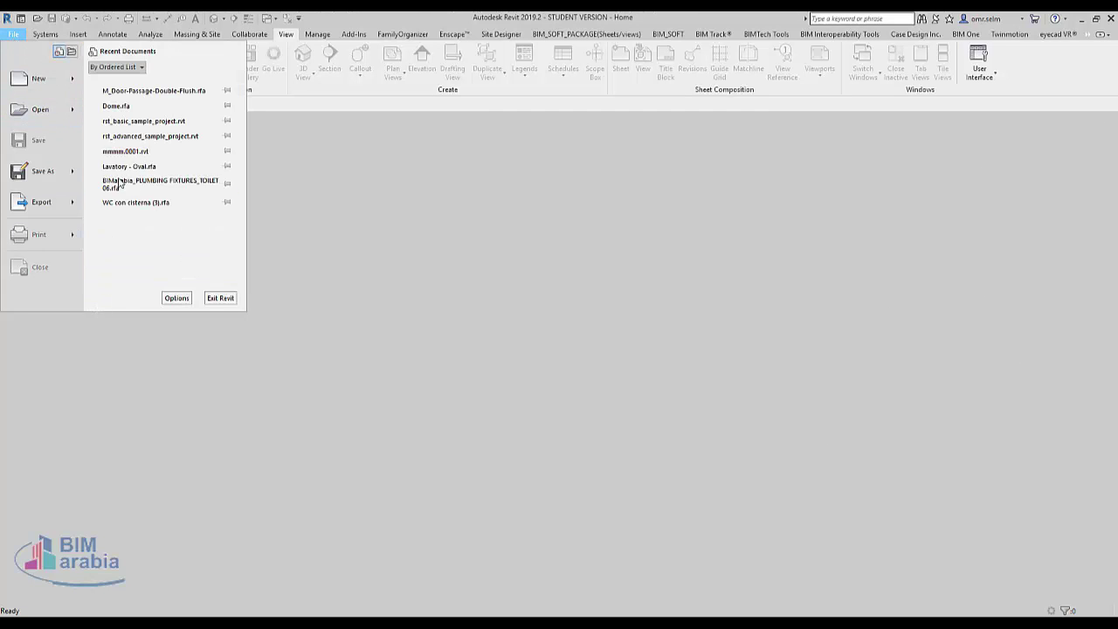
mouse_move(40, 79)
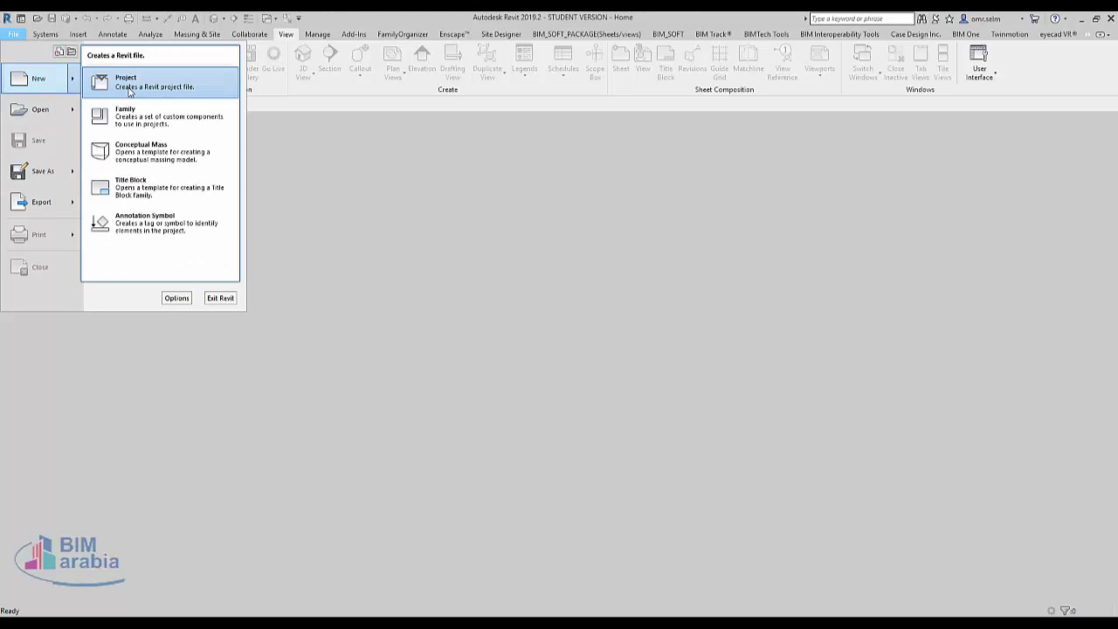
left_click(120, 82)
left_click(543, 359)
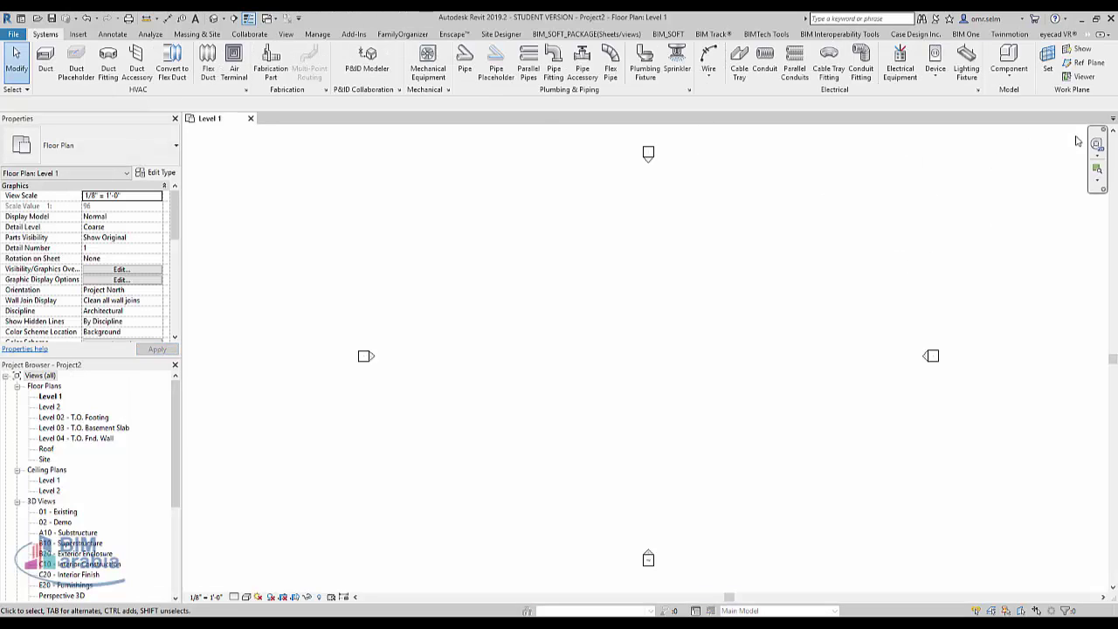
left_click(213, 18)
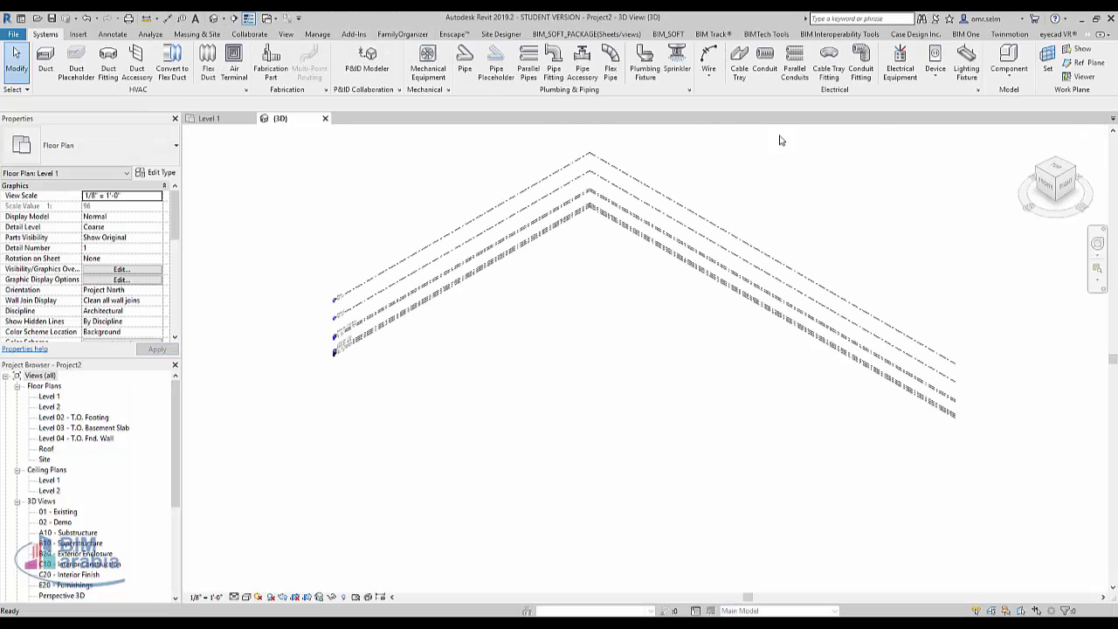
left_click(13, 34)
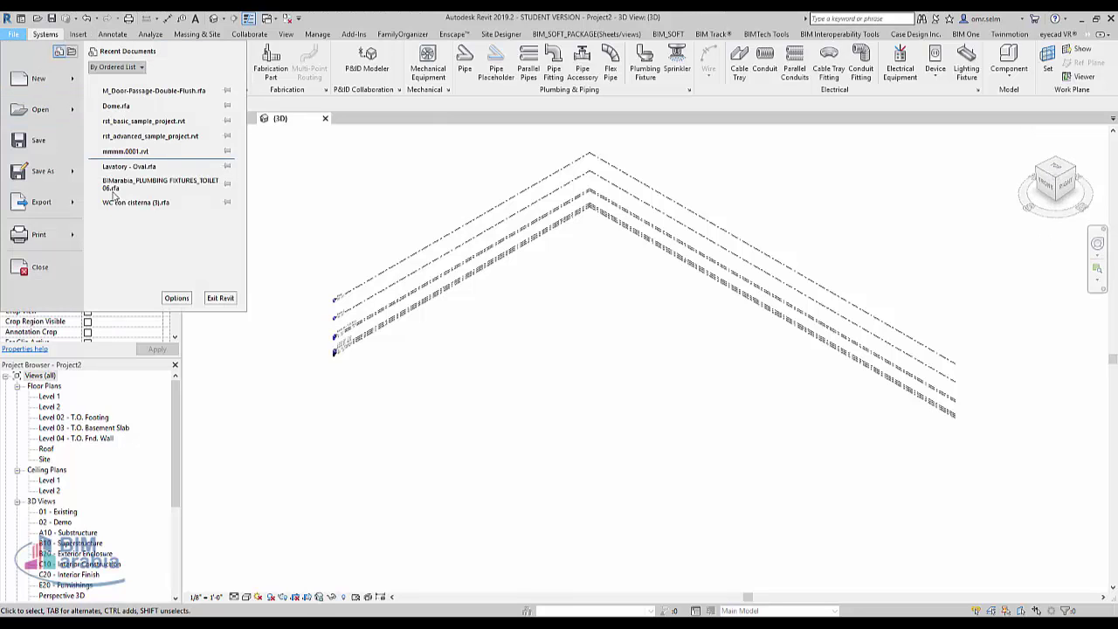
Reopen Options and flip between the SteeringWheels and ViewCube settings
left_click(171, 298)
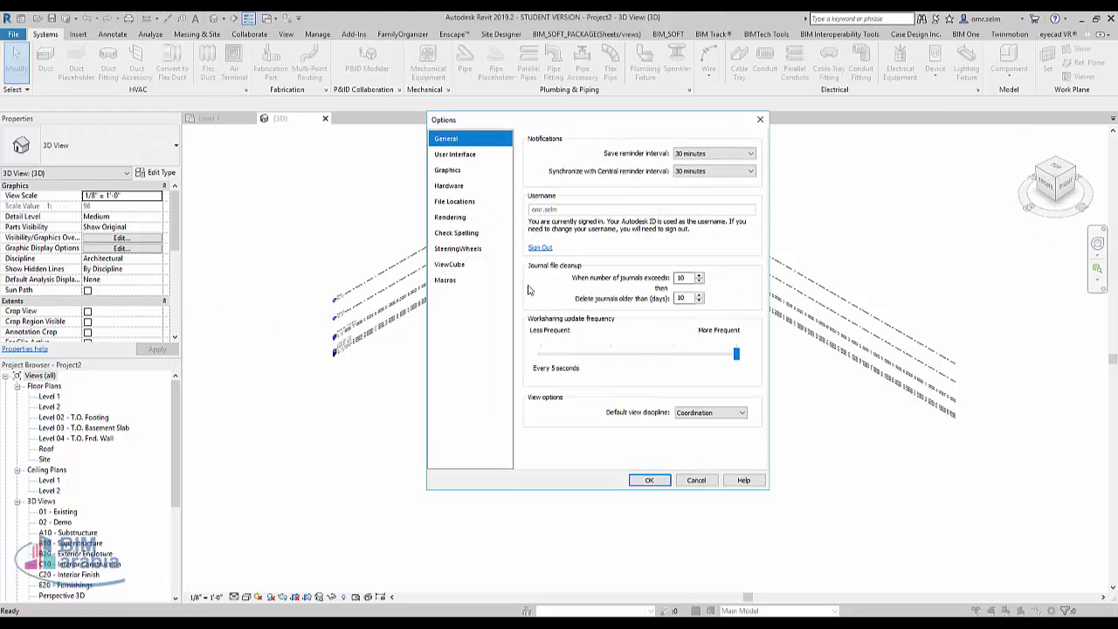
left_click(473, 252)
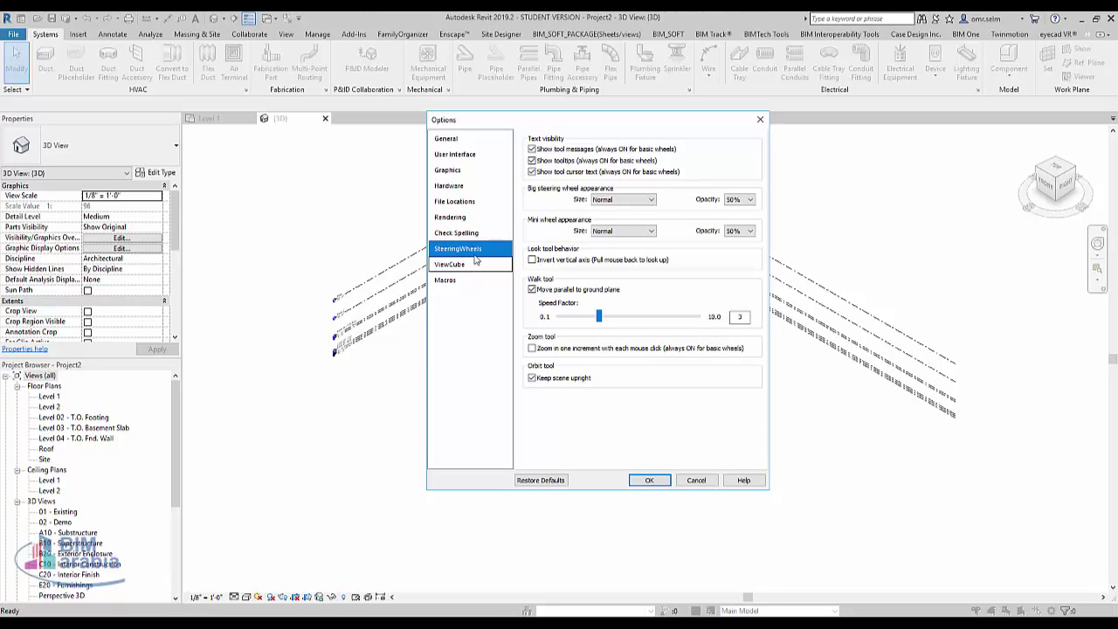
left_click(458, 264)
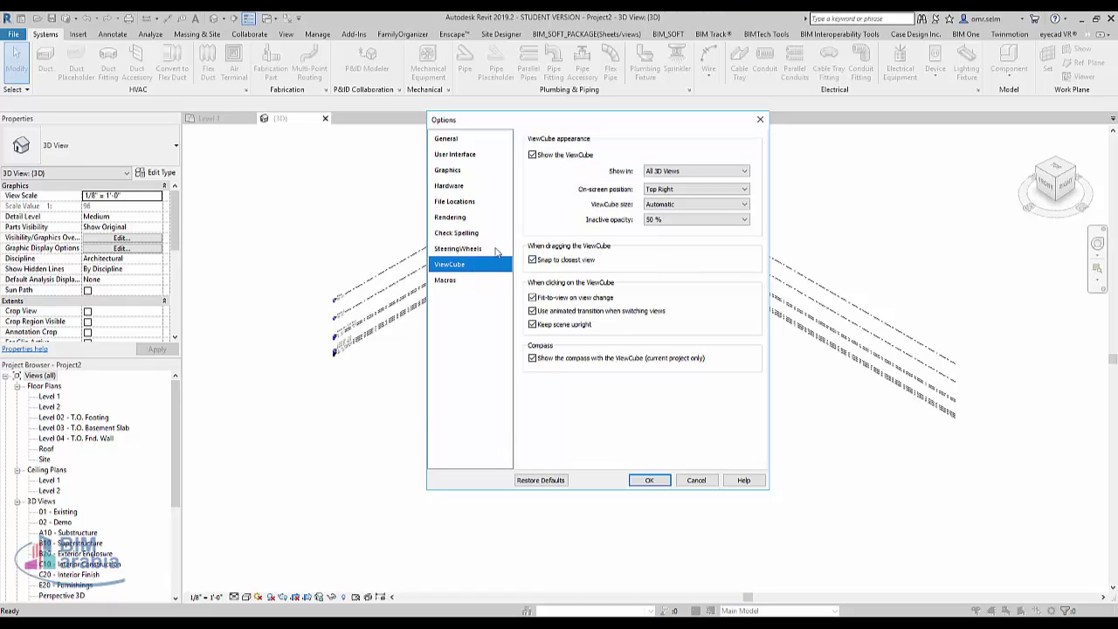
left_click(496, 249)
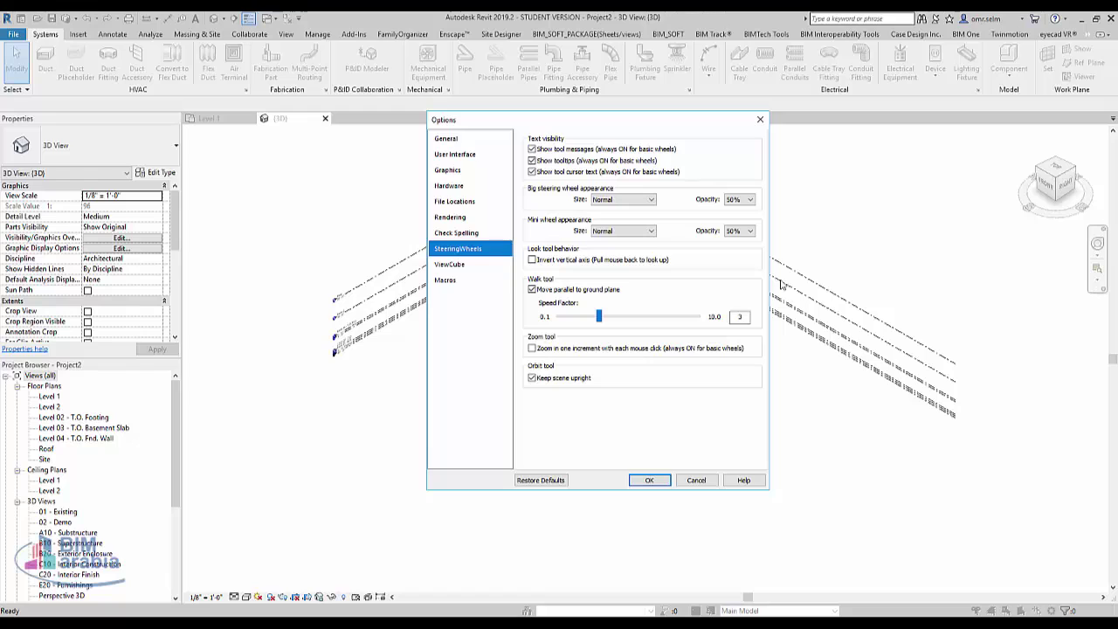
Keep the big wheel size Normal, then keep the ViewCube shown in All 3D Views
left_click(633, 204)
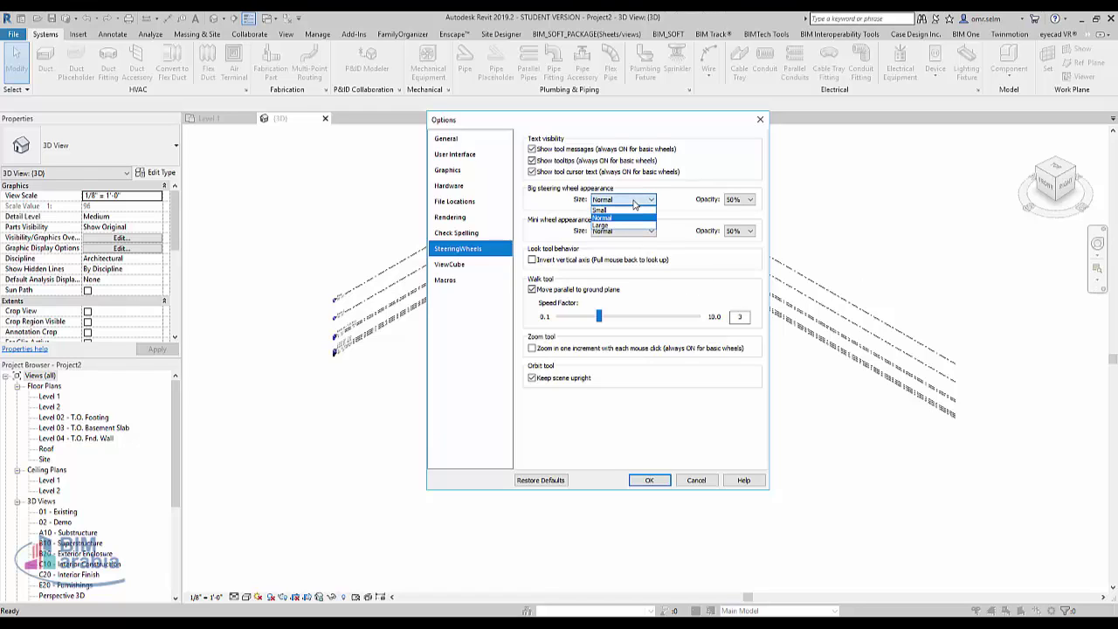
left_click(635, 204)
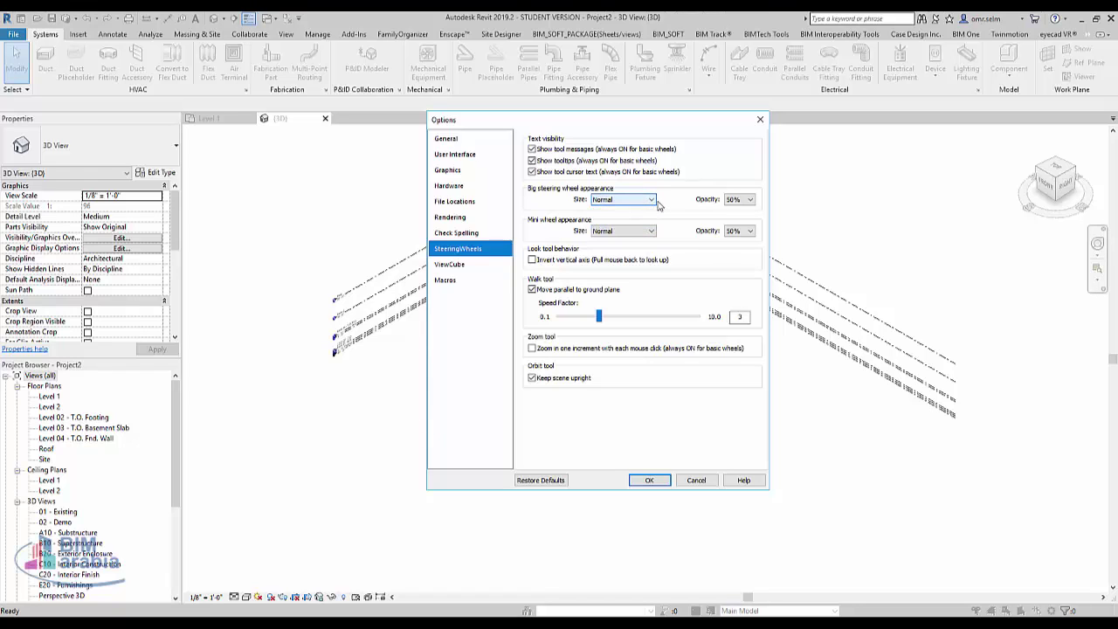
left_click(749, 200)
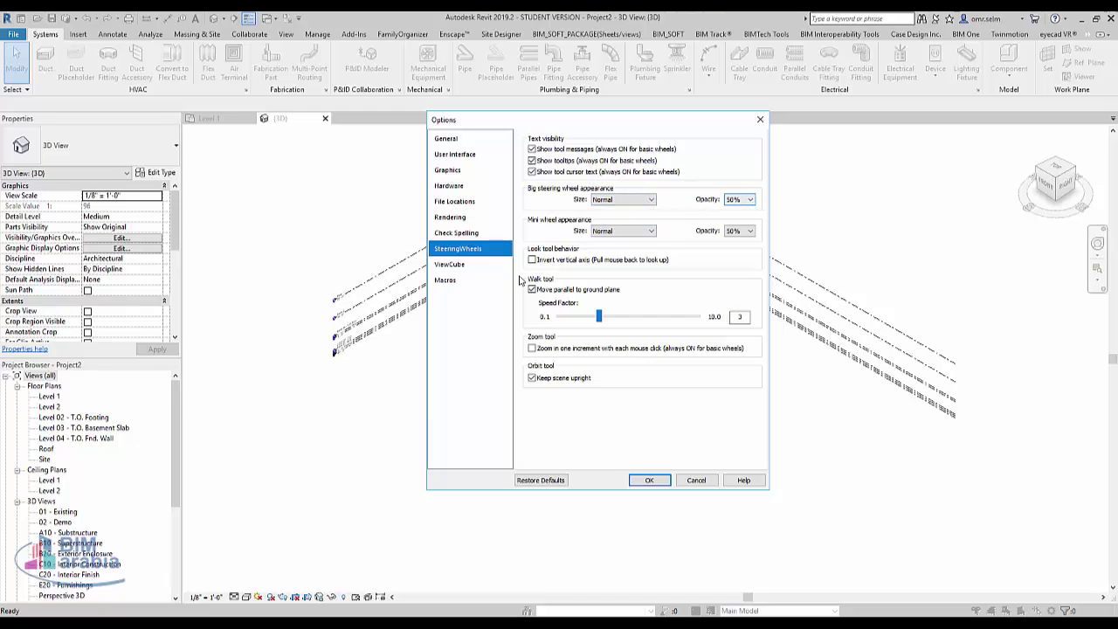
left_click(451, 264)
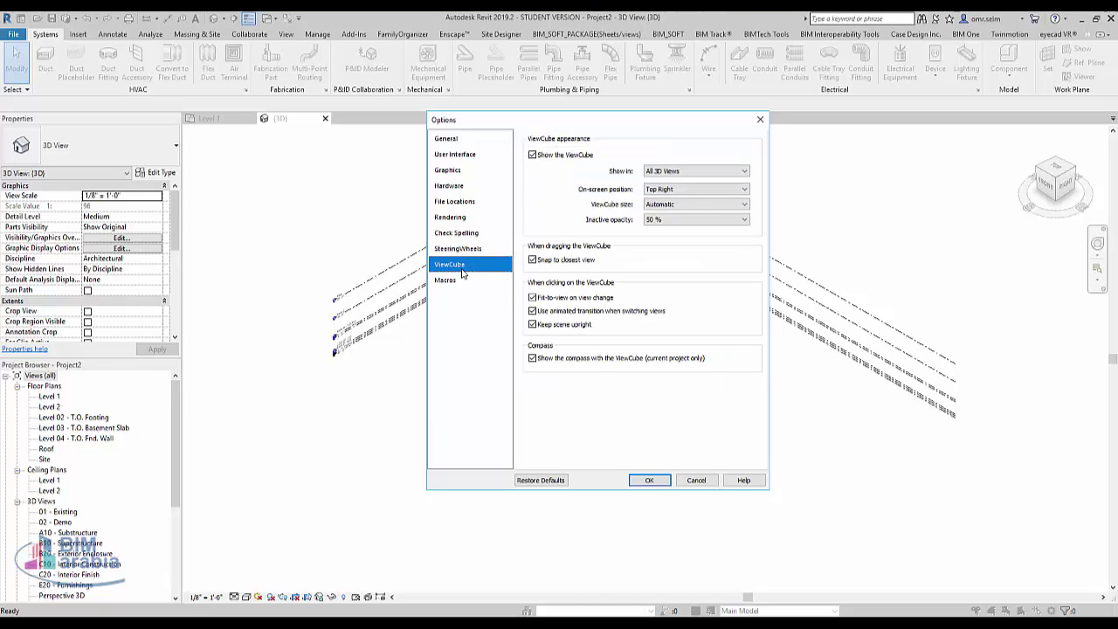
left_click(704, 172)
left_click(704, 172)
Keep the ViewCube at Top Right, then set document macros to Disable in Macros
left_click(721, 189)
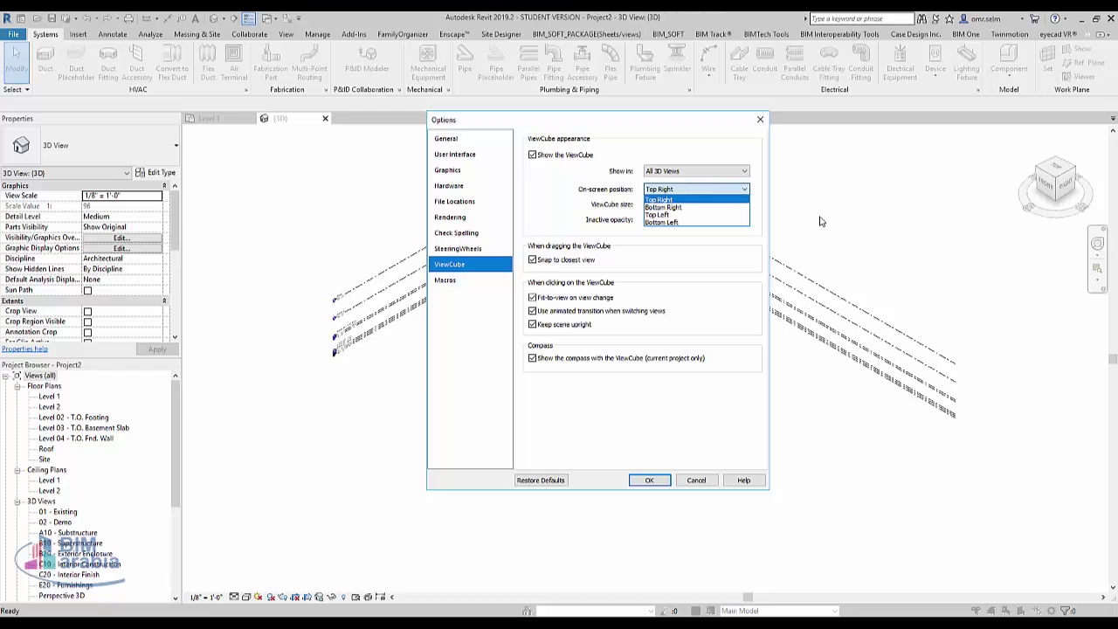
left_click(565, 225)
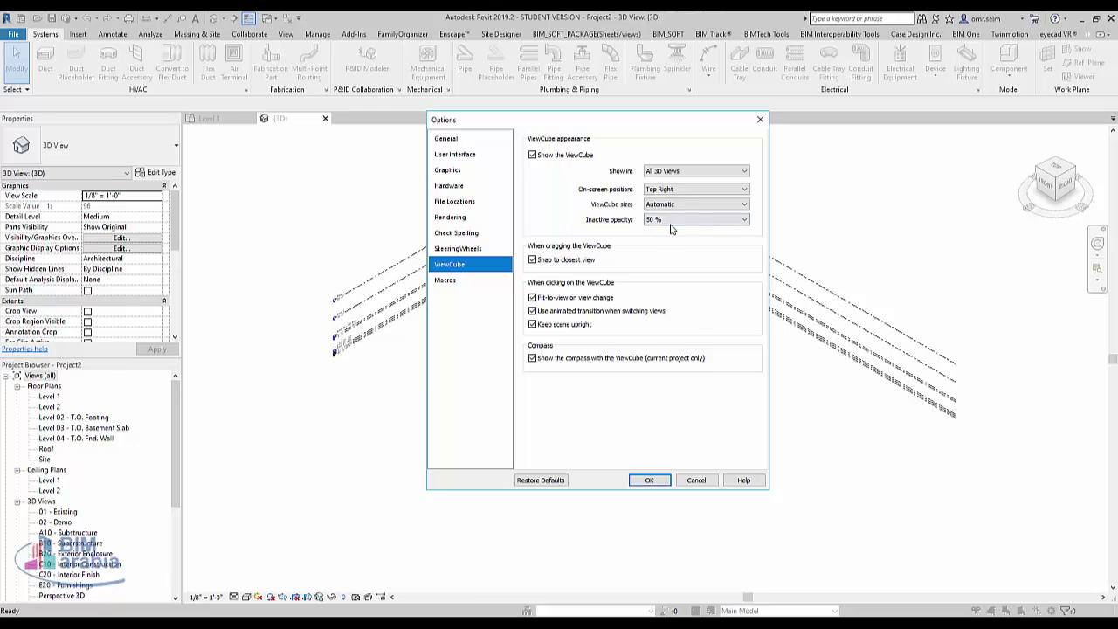
left_click(463, 281)
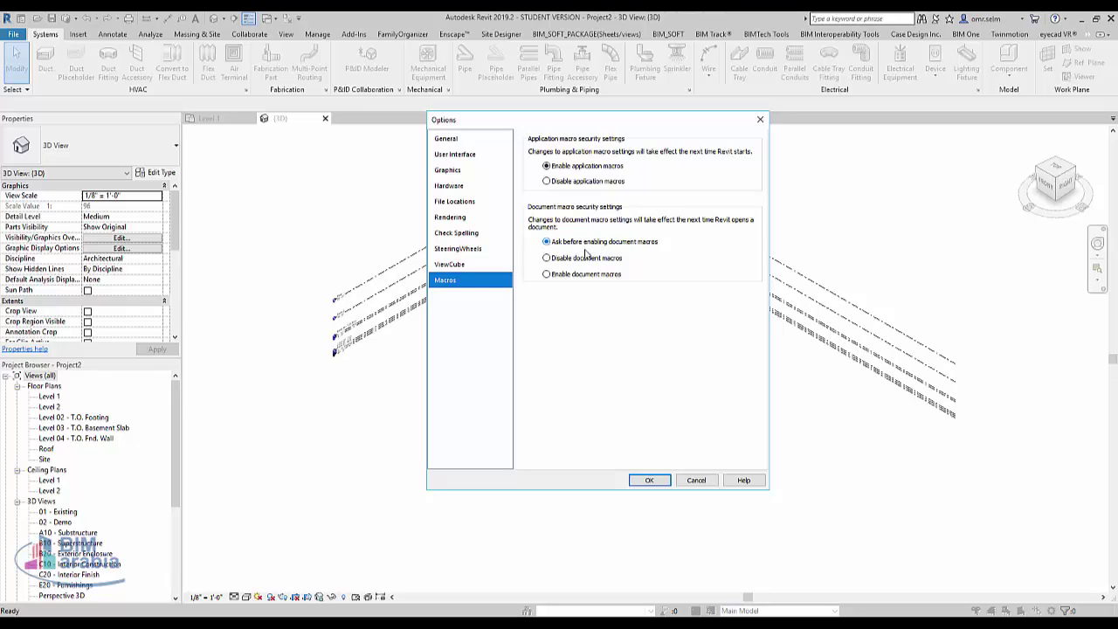
left_click(588, 258)
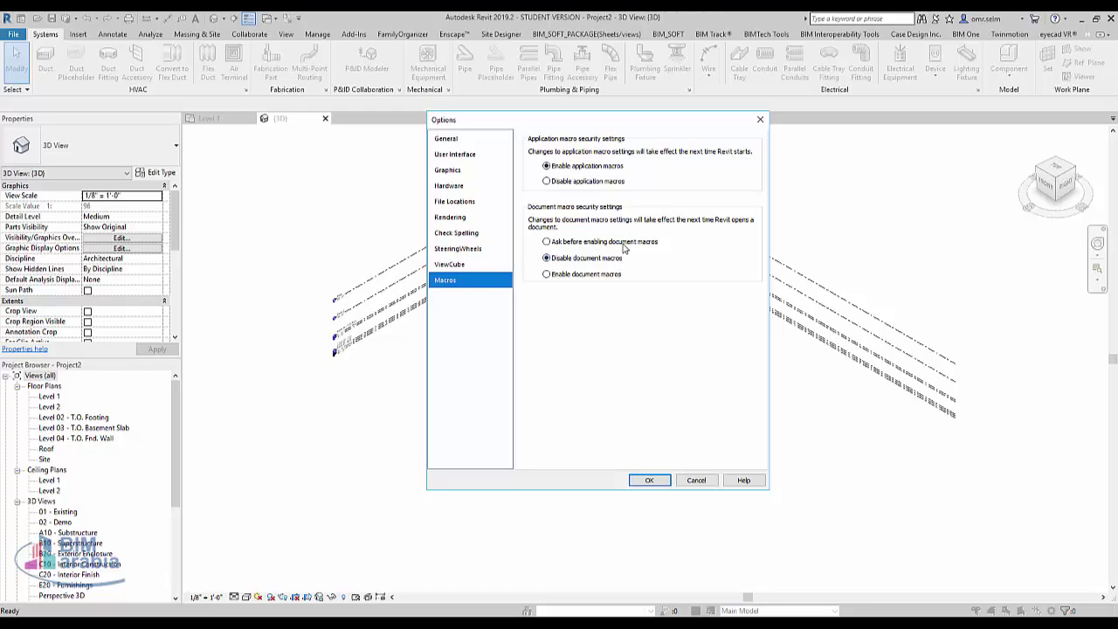